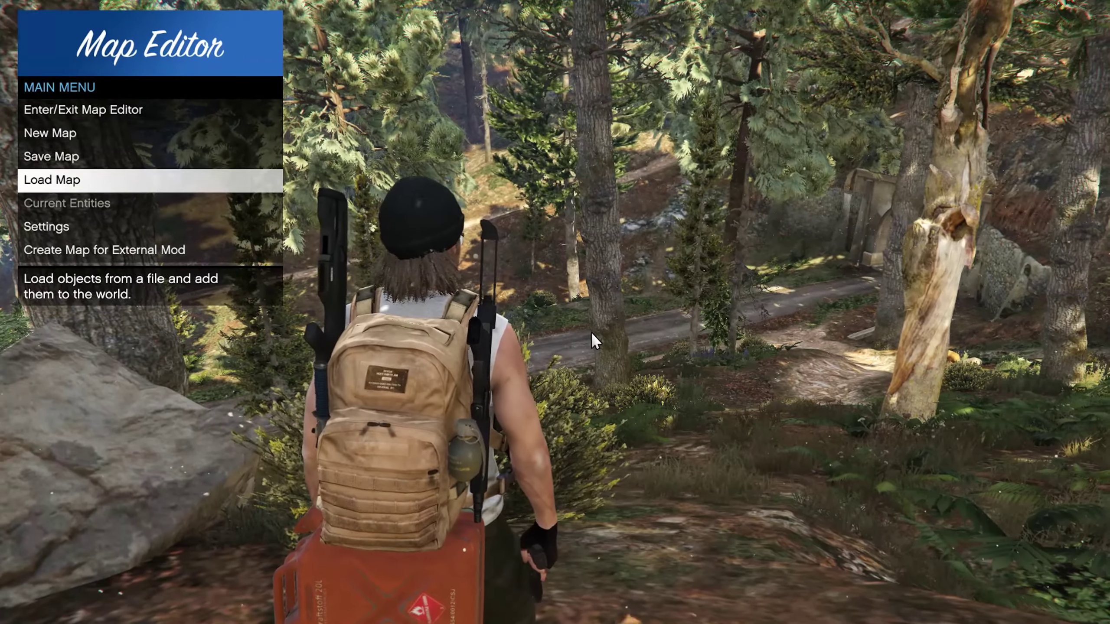
Step: Start loading a map and pick the File Chooser format to browse the Grand Theft Auto V folder
key(Return)
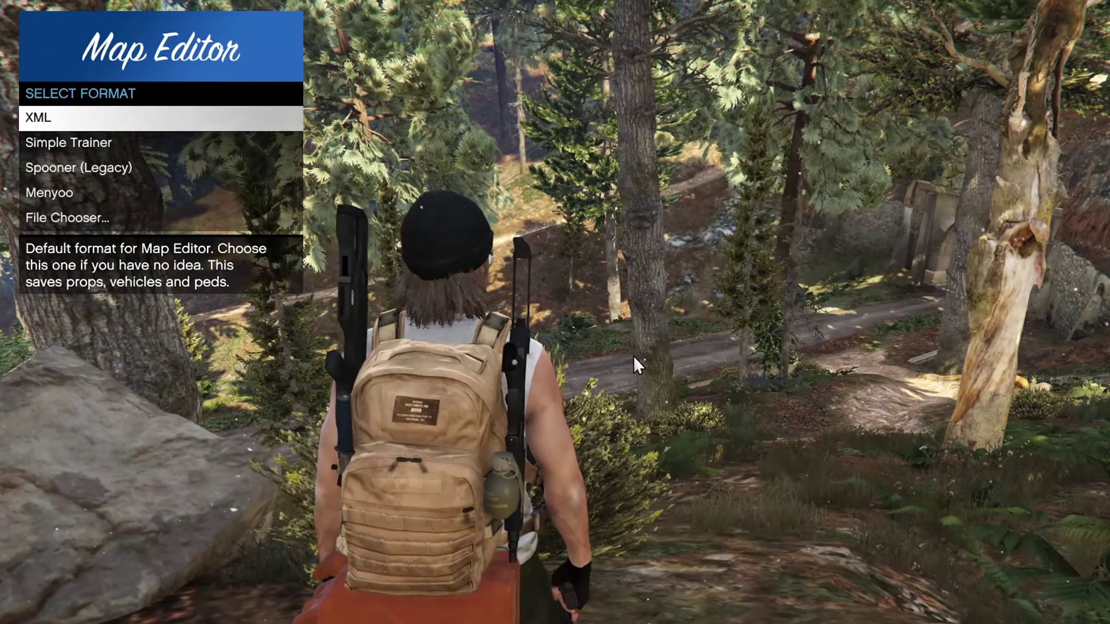
key(Down)
key(Down)
key(Down)
key(Down)
key(Return)
Step: Load the map file Mount Chilliad Race.xml from the Grand Theft Auto V folder
key(Down)
key(Down)
key(Down)
key(Down)
key(Down)
key(Down)
key(Down)
key(Down)
key(Down)
key(Down)
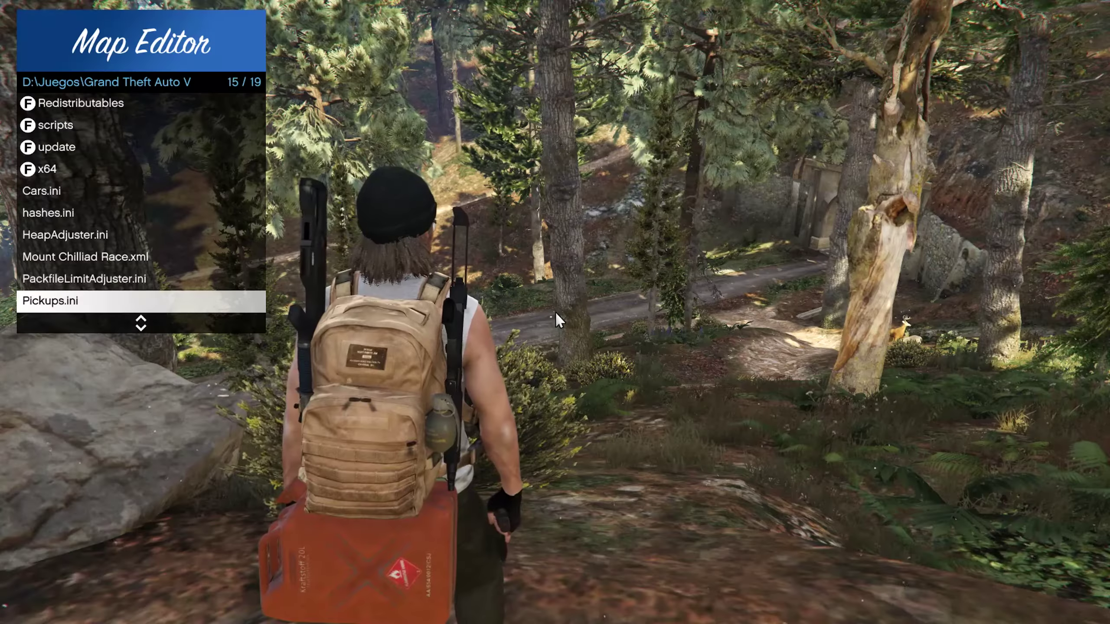
key(Down)
key(Down)
key(Down)
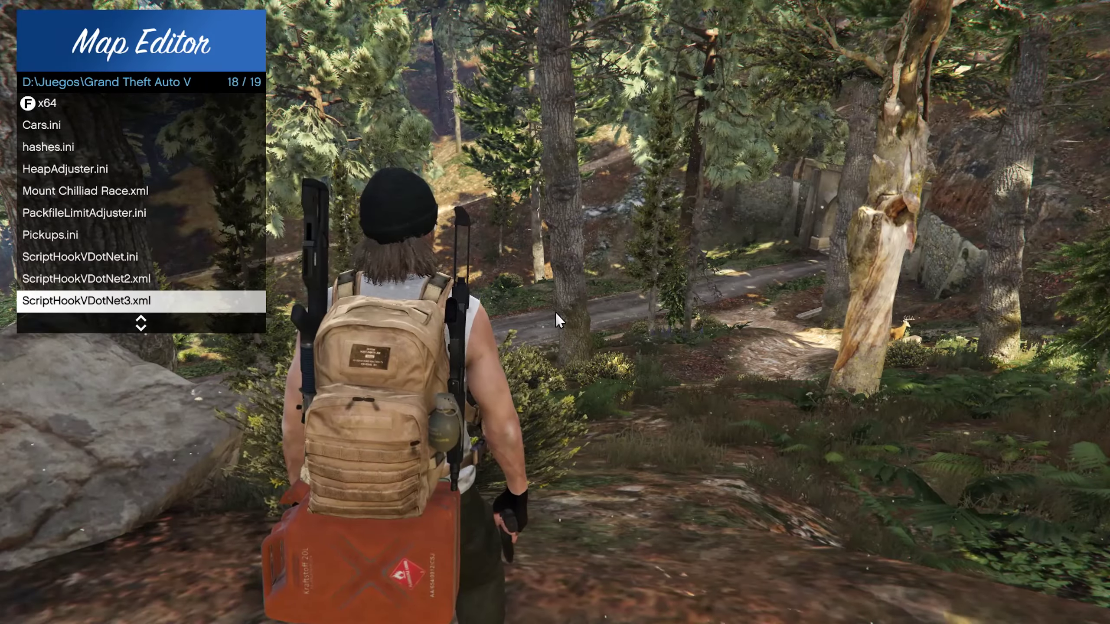
key(Up)
key(Up)
key(Up)
key(Up)
key(Up)
key(Return)
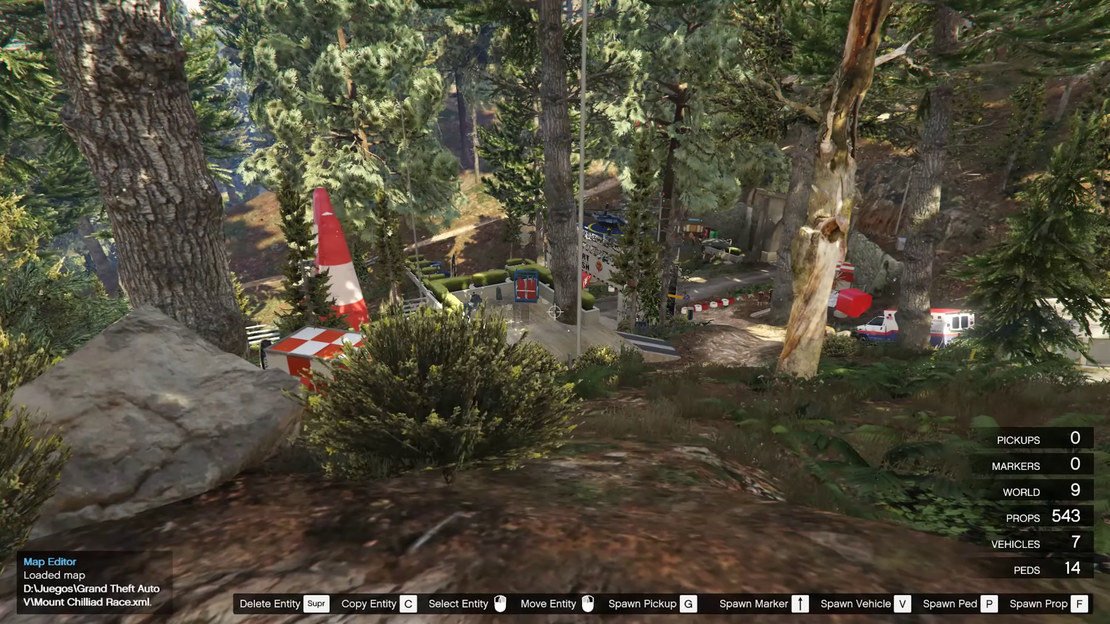
Step: Fly past the start/finish arch and the tunnel to inspect the loaded race map, and select the black L-logo block by the tree
key(w)
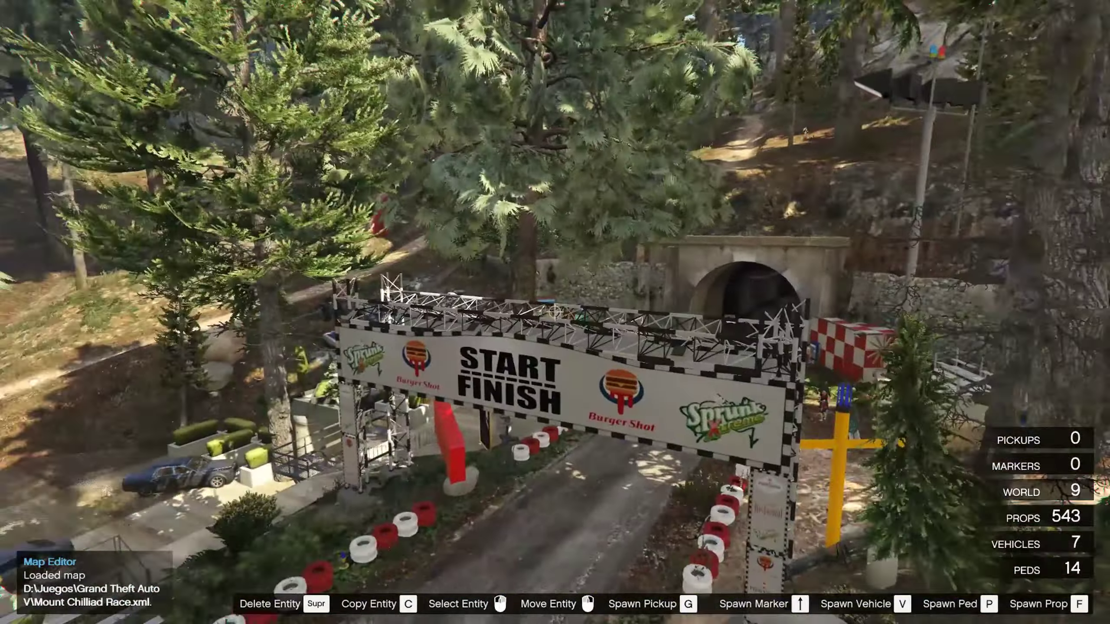
key(w)
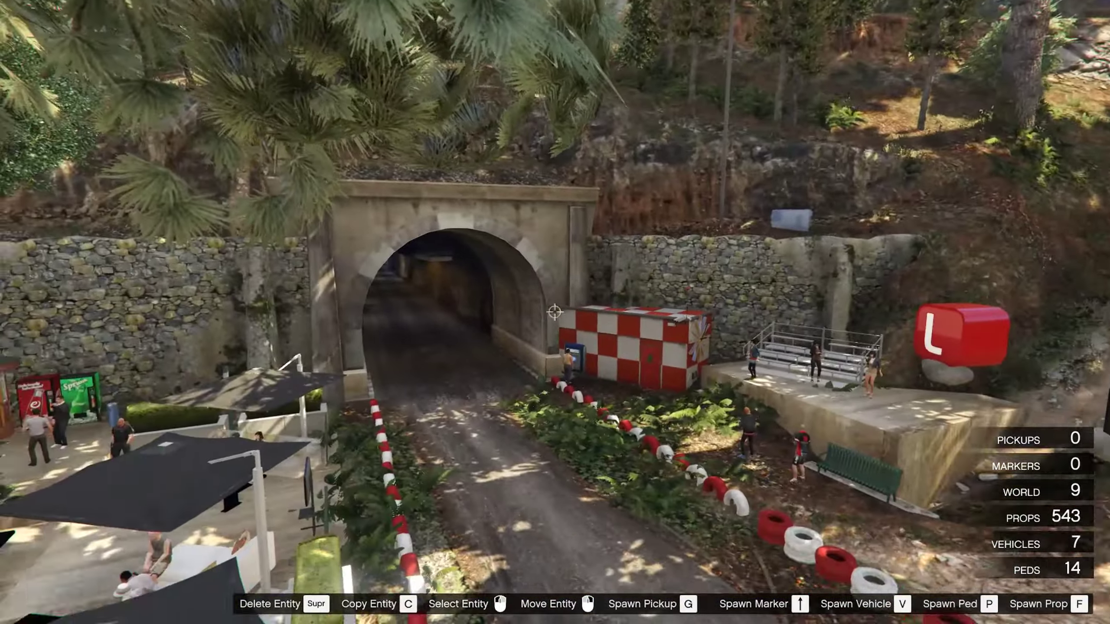
key(w)
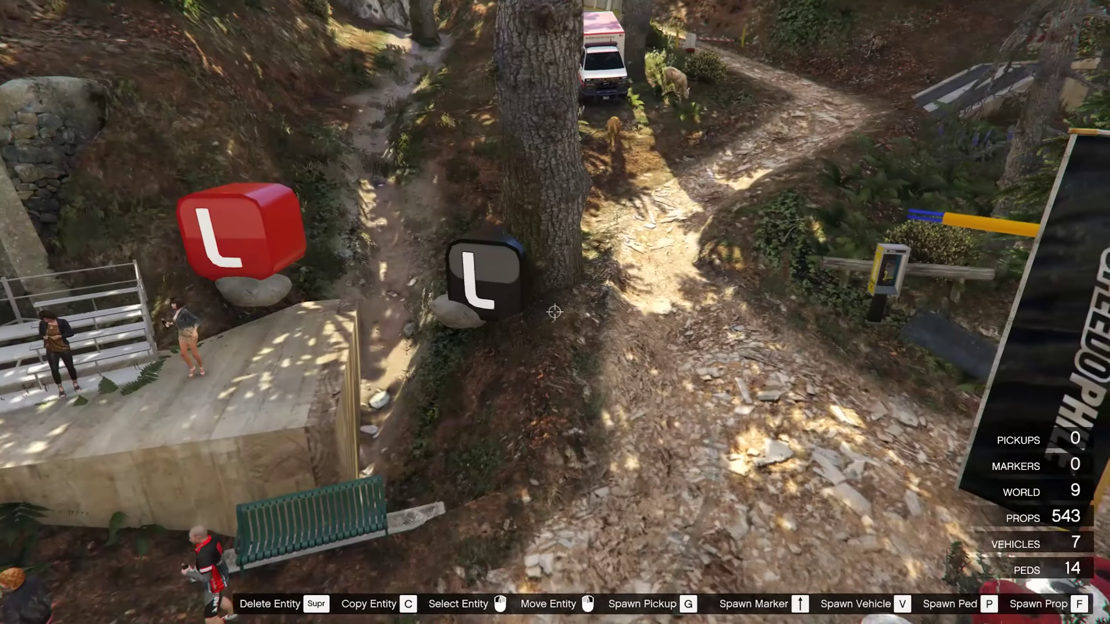
click(554, 312)
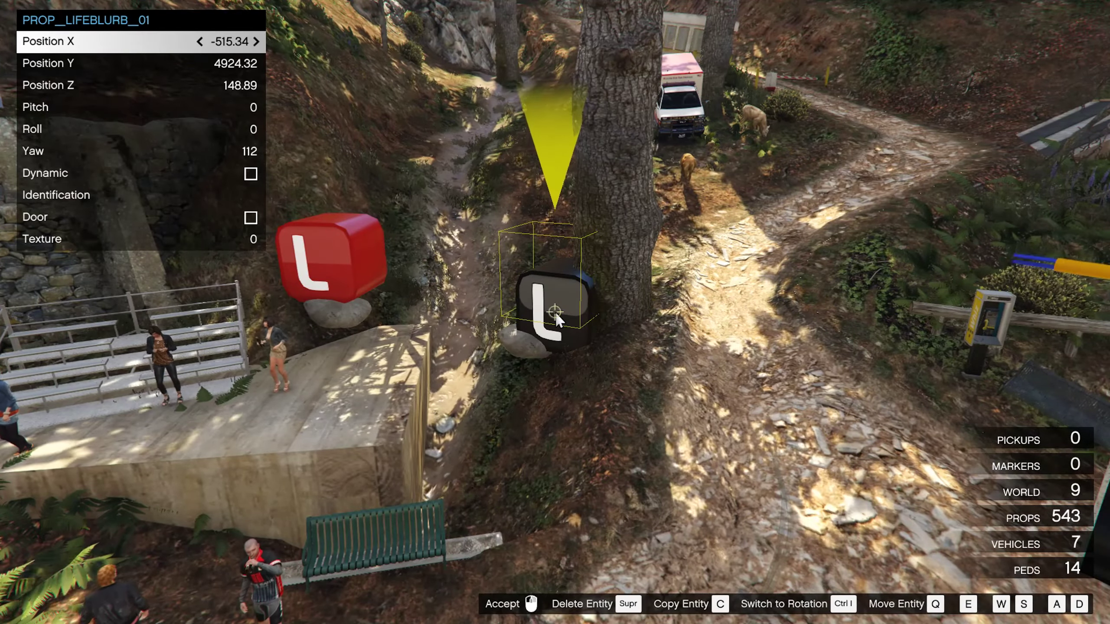
drag(554, 310, 555, 310)
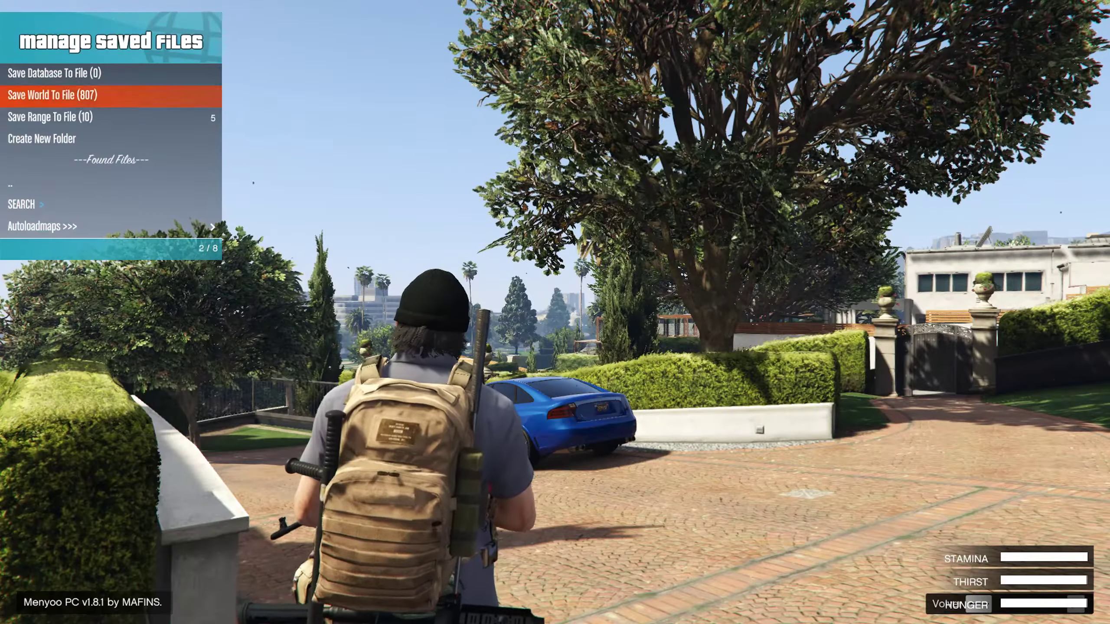
Step: In Menyoo's saved files, open 2my factory.xml and teleport to its reference coordinates
key(Down)
key(Down)
key(Down)
key(Down)
key(Down)
key(Down)
key(Down)
key(Down)
key(Down)
key(Up)
key(Up)
key(Up)
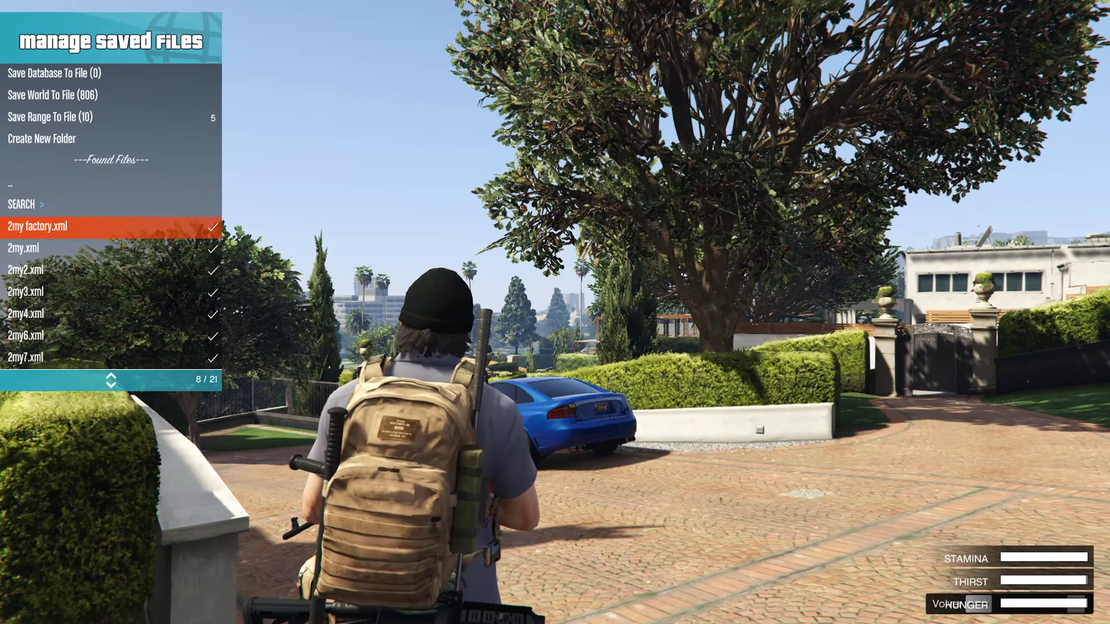
key(Return)
key(Up)
key(Return)
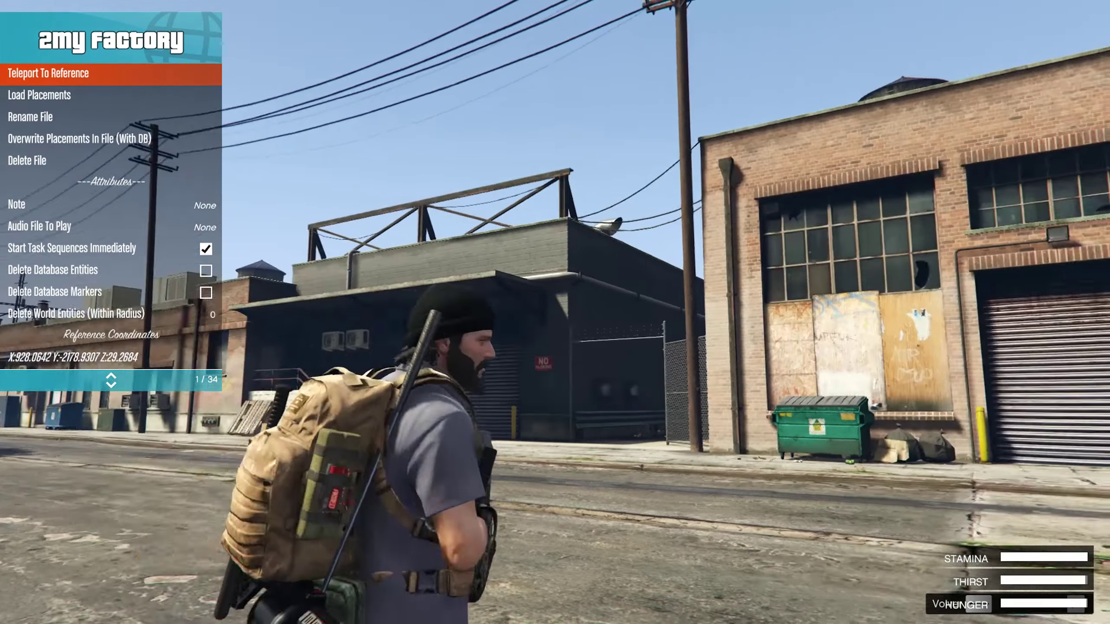
key(Return)
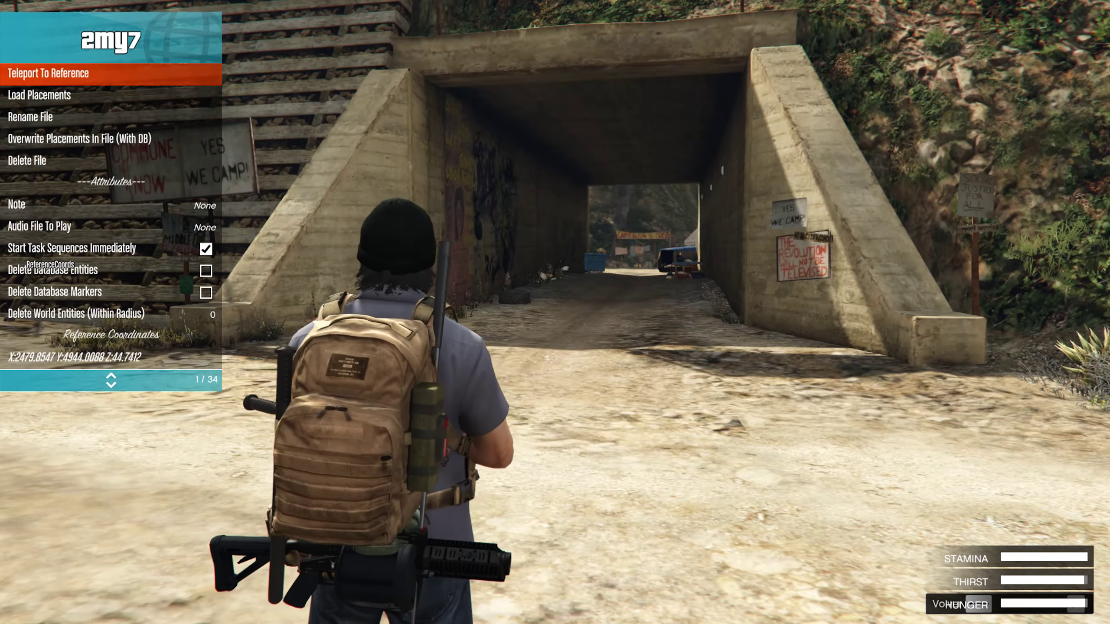
Step: Teleport to the reference coordinates of the 2my7 map, and do the same for the 2my8 map
key(Return)
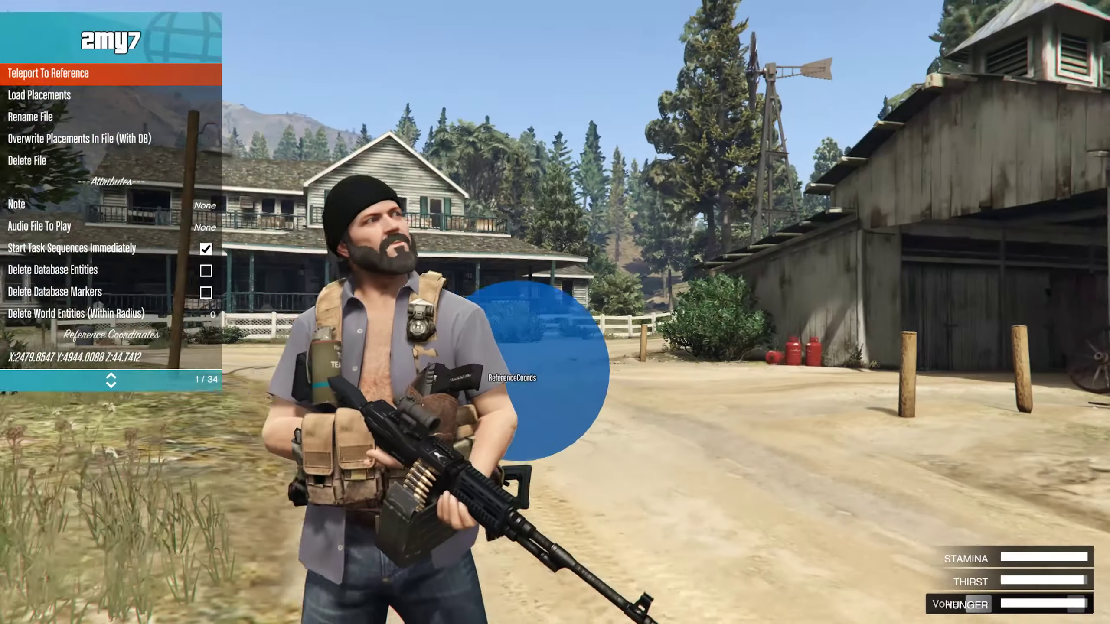
key(BackSpace)
key(Down)
key(Return)
key(Return)
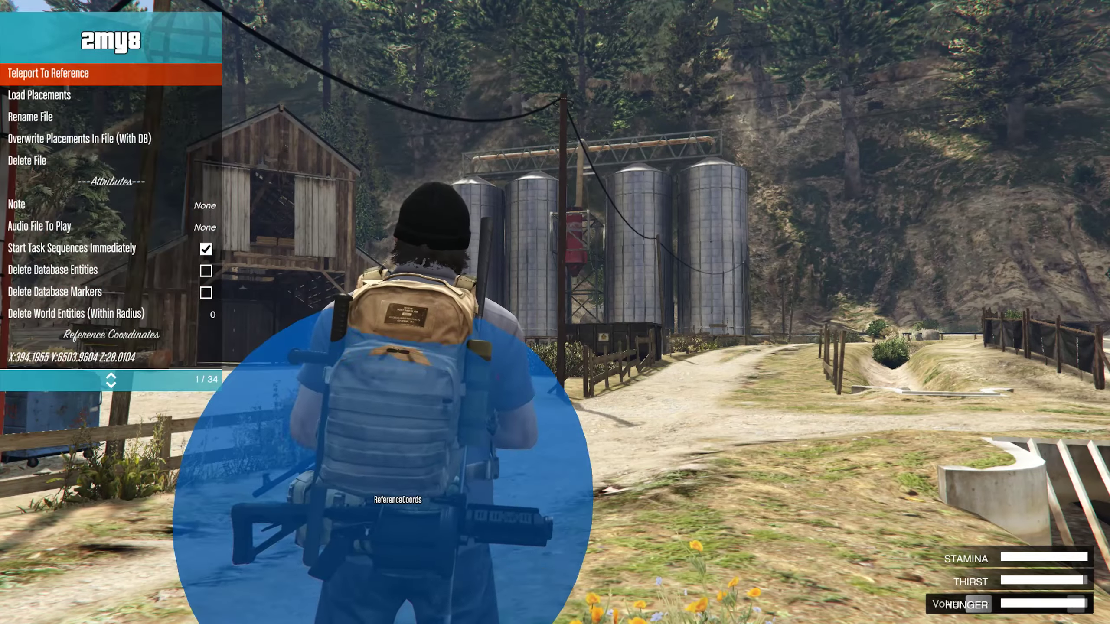
Step: Go through the map files following 2my8 one by one, including 2myno, teleporting to their reference coordinates
key(BackSpace)
key(Down)
key(Return)
key(Return)
key(BackSpace)
key(Down)
key(Return)
key(Return)
key(BackSpace)
key(Down)
key(Return)
key(Return)
key(BackSpace)
key(Down)
key(Return)
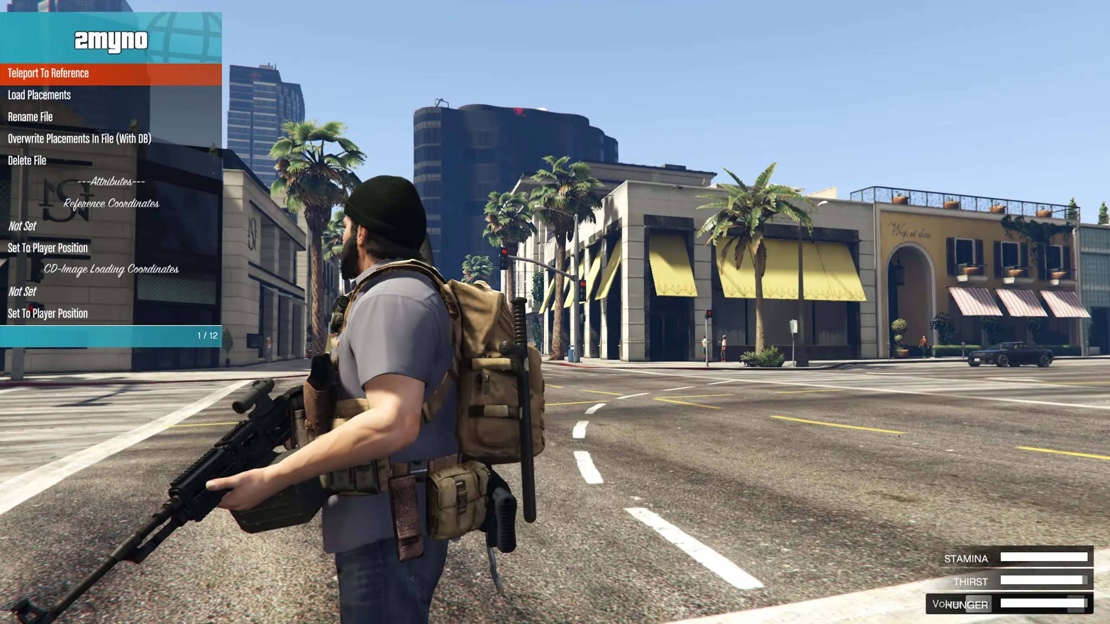
key(BackSpace)
key(Down)
key(Return)
key(Return)
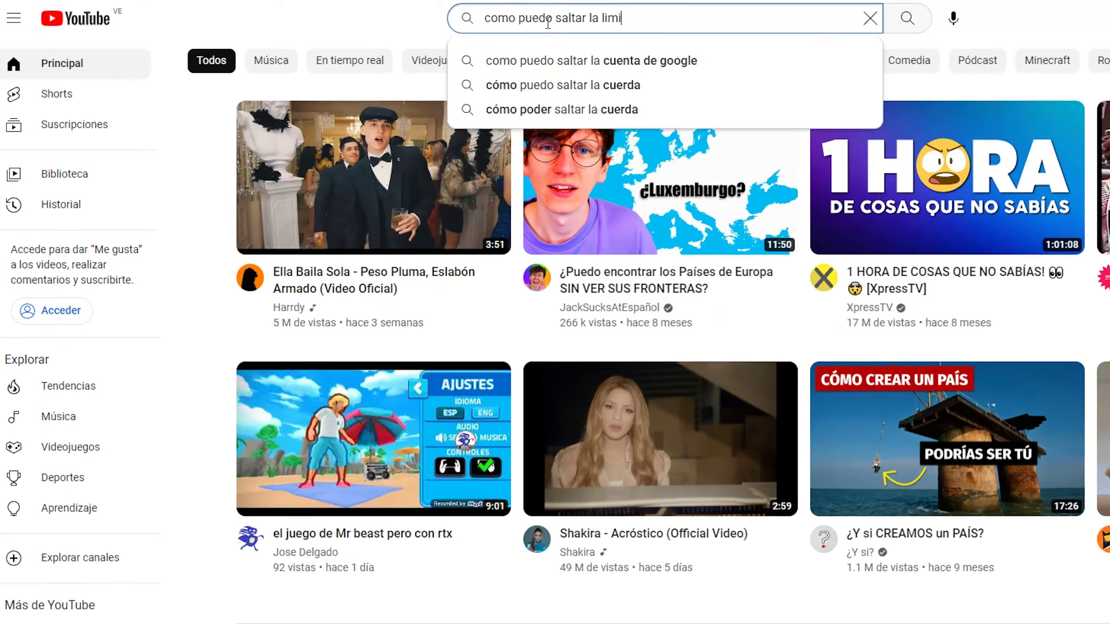
Step: Switch to YouTube, search for "como puedo saltar la limitacion de mapas de menyoo?" and look through the results
text(tacion de mapas de menyoo?)
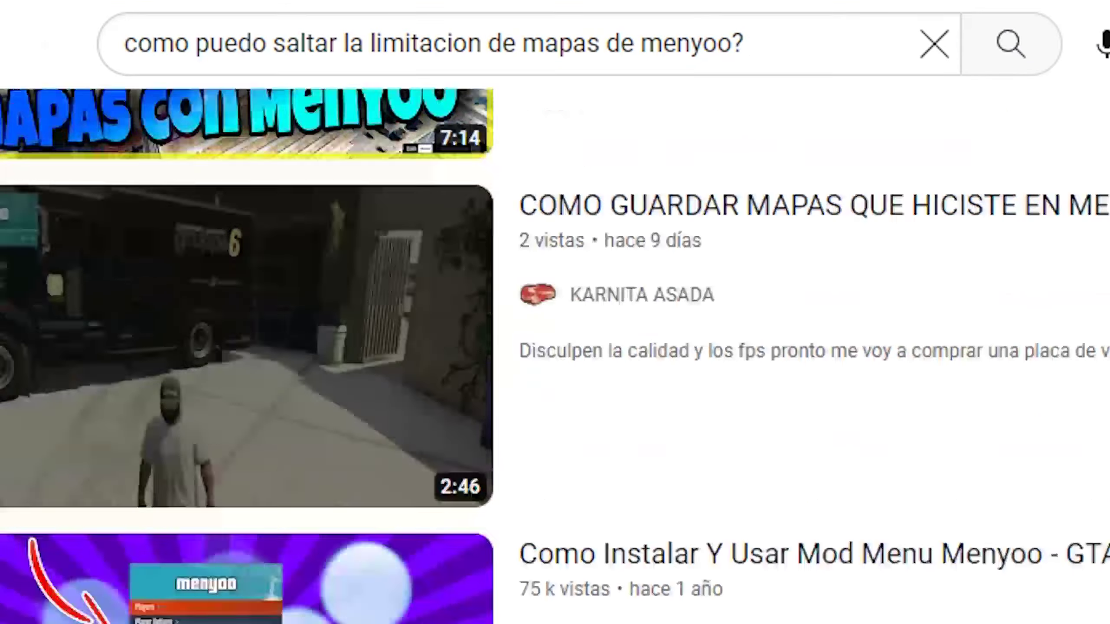
scroll(719, 87, up, 10)
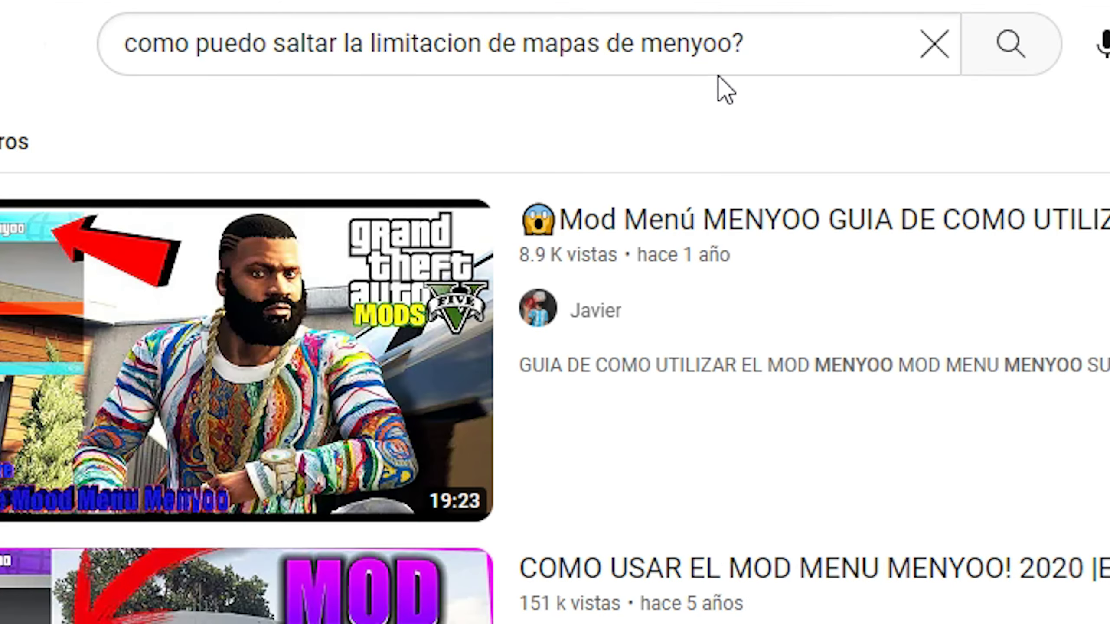
double_click(643, 43)
key(Return)
scroll(681, 35, down, 15)
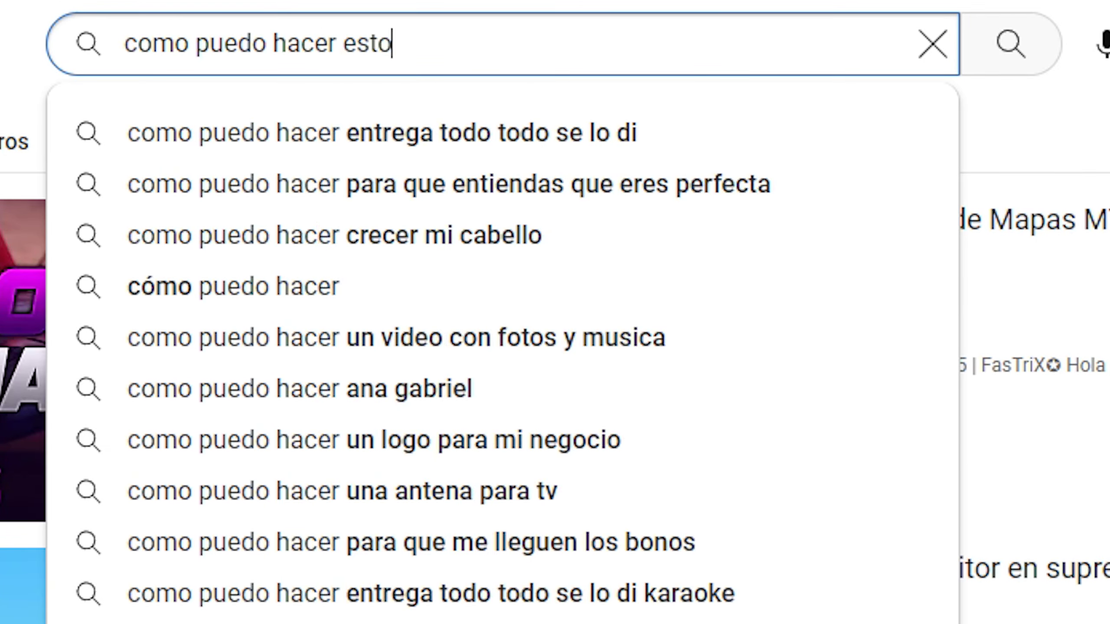
Step: Erase "esto" from the reworded query "como puedo hacer esto" and browse the video results about Menyoo maps
key(BackSpace)
key(BackSpace)
key(BackSpace)
key(BackSpace)
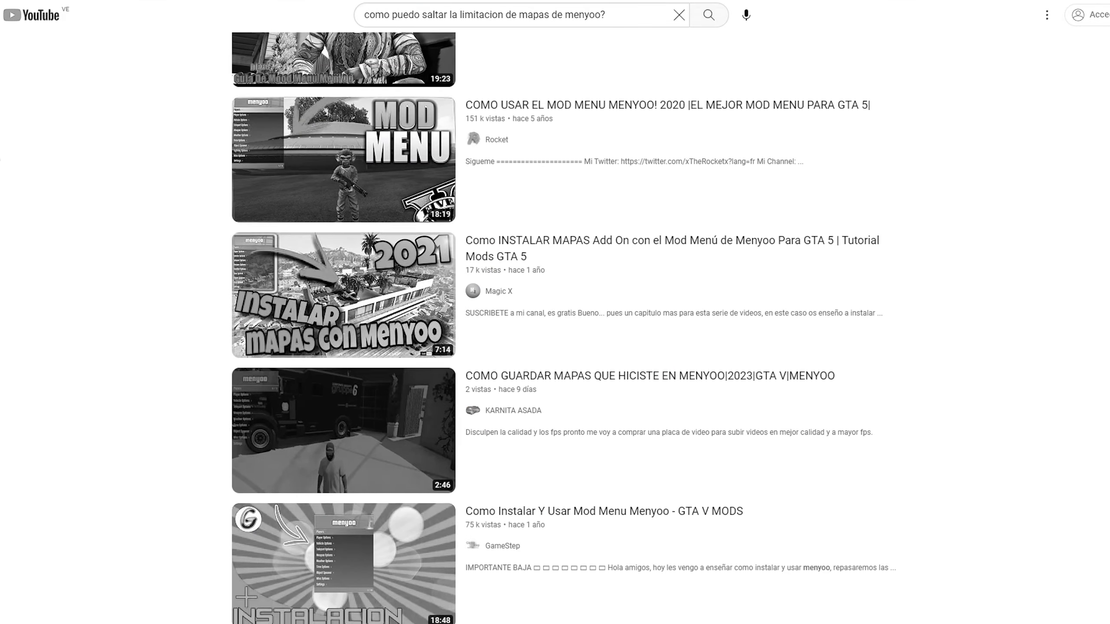
scroll(559, 306, down, 3)
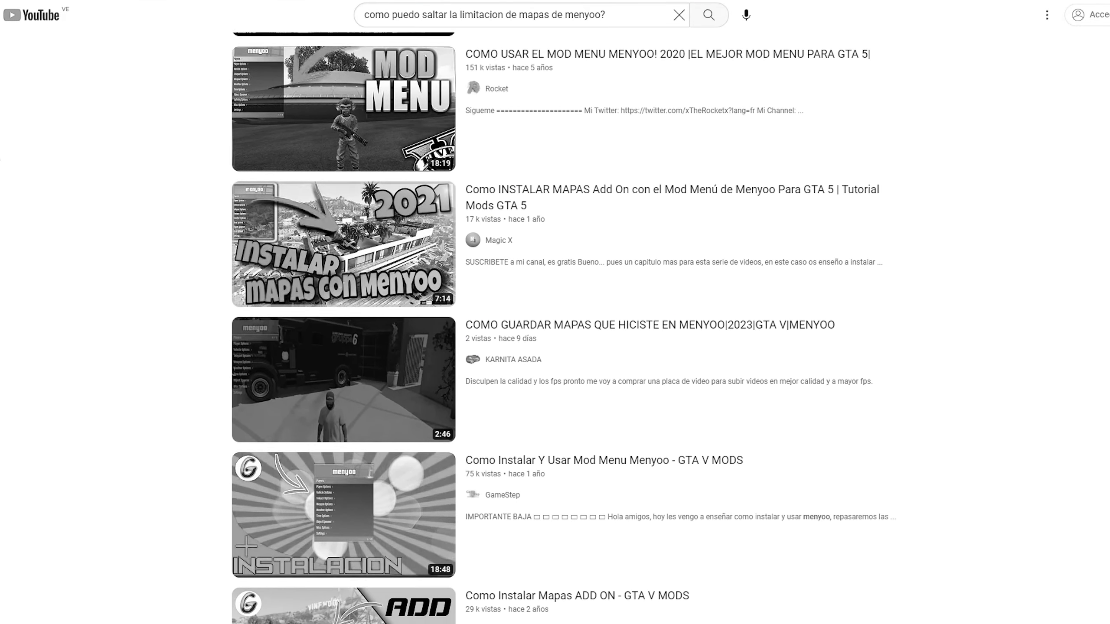
scroll(559, 306, down, 2)
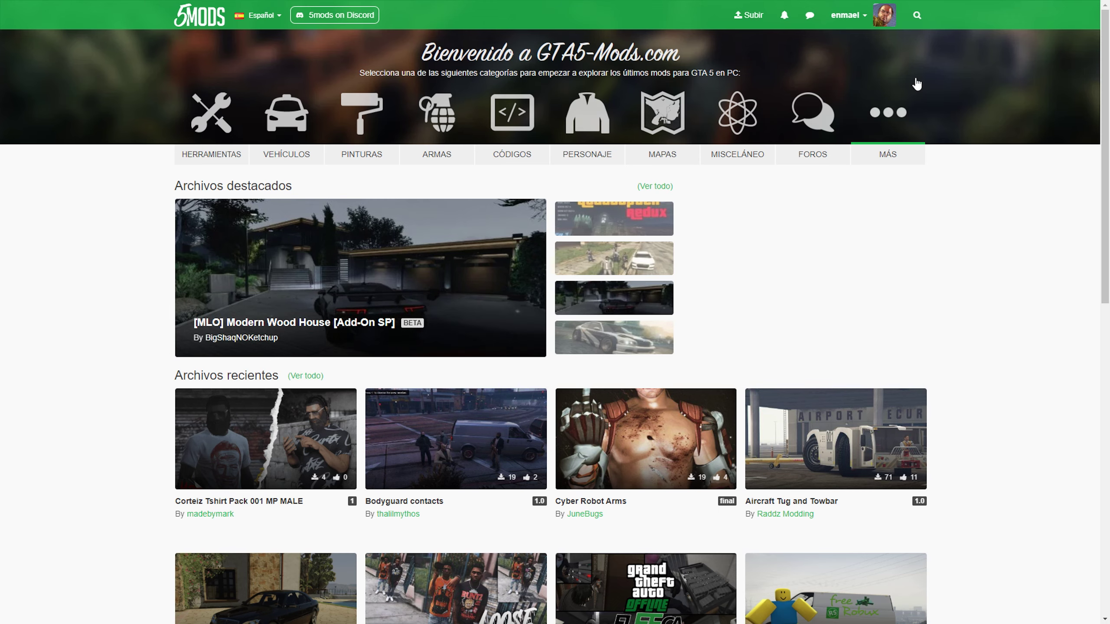
Step: Switch to GTA5-Mods, search for "ymap" and open the Map Editor & Menyoo to YMap Converter page to review it
click(918, 18)
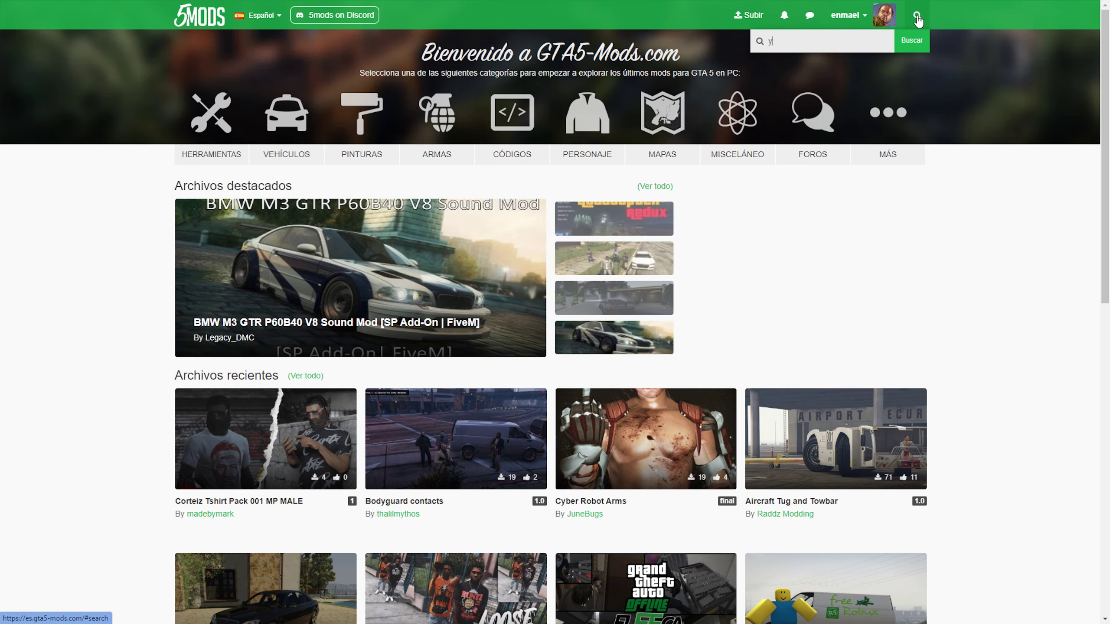
key(Return)
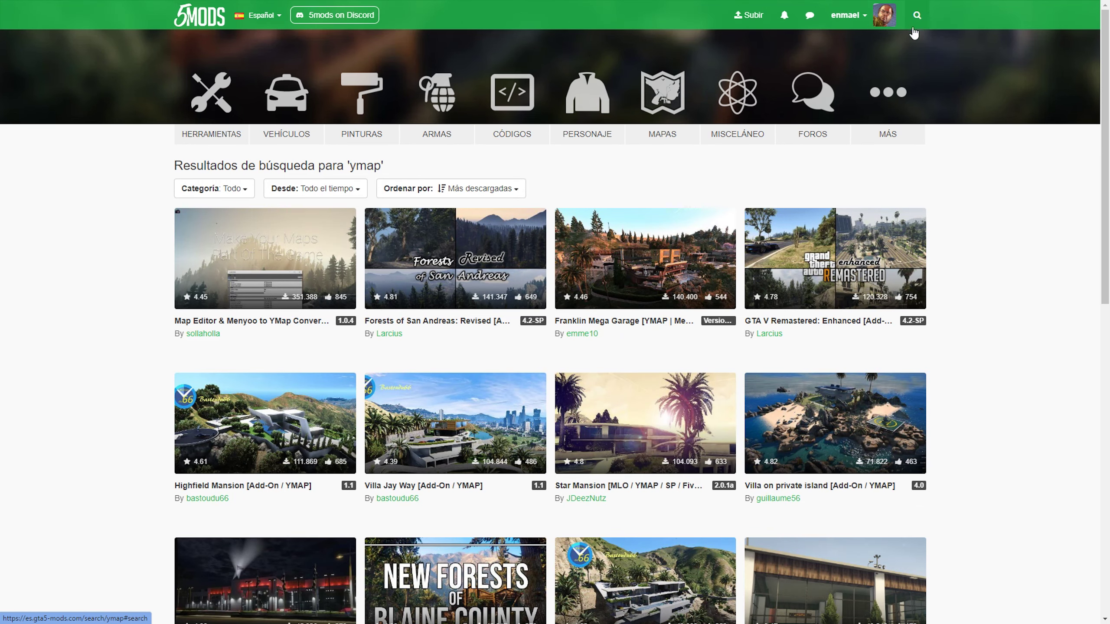
click(232, 290)
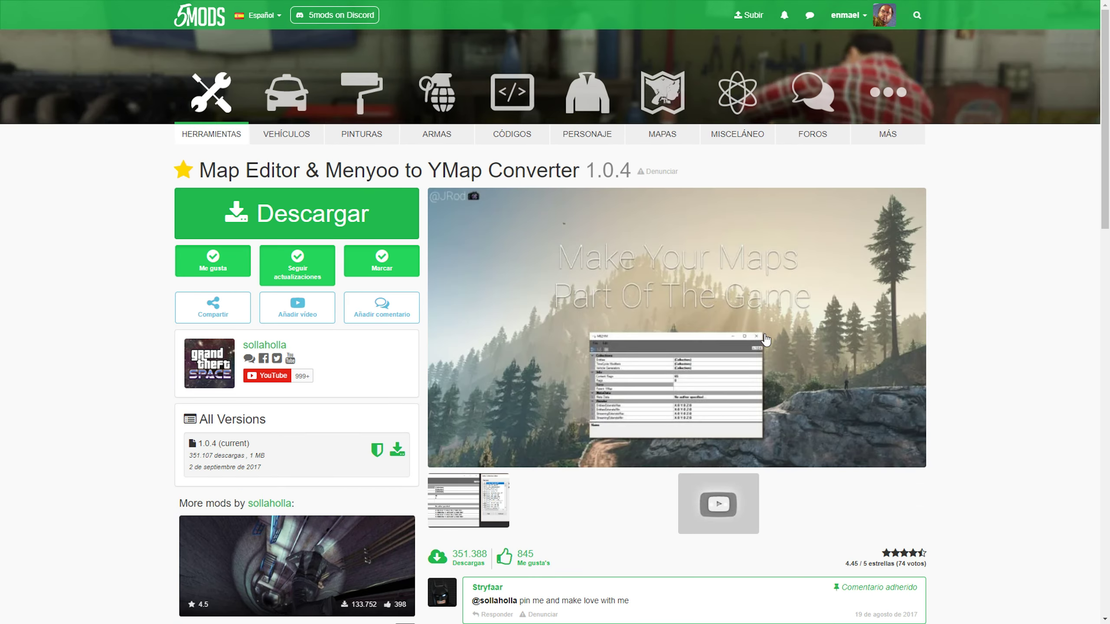
drag(1108, 173, 1107, 320)
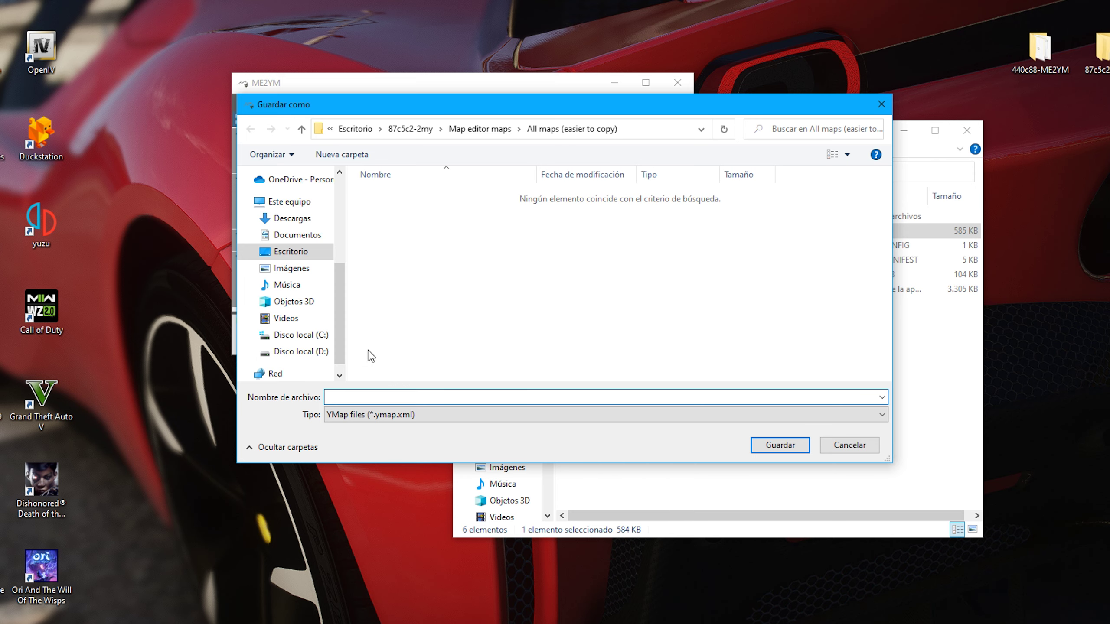
Step: In ME2YM, enter 2my as the file name for saving the YMap file in the All maps (easier to copy) folder
text(2my)
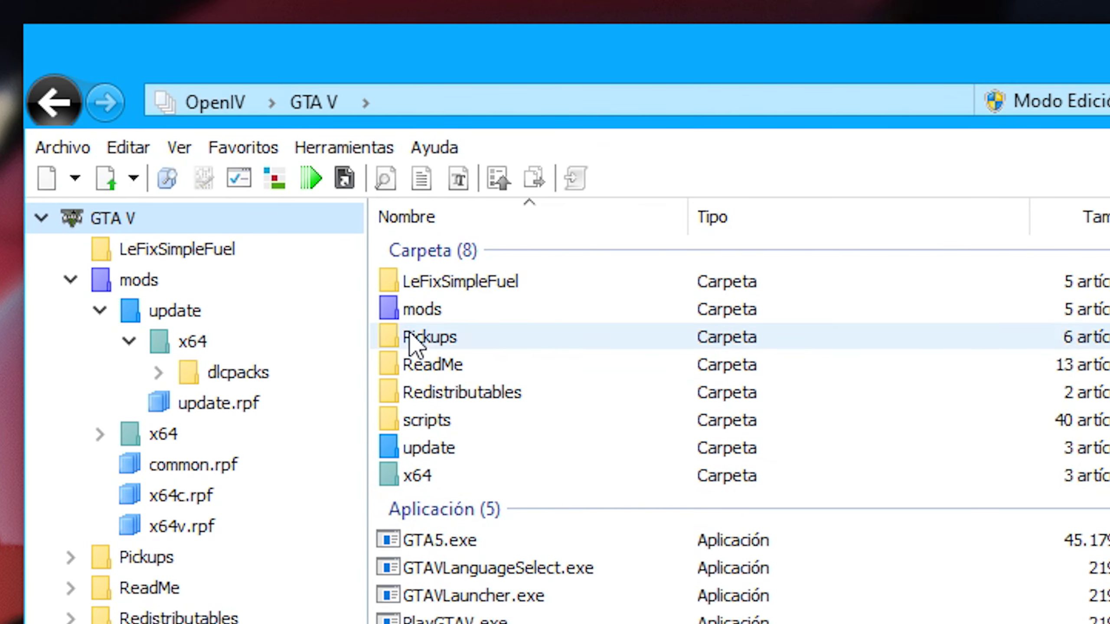
Step: Switch to OpenIV and open the dlcpacks folder under mods > update > x64
double_click(415, 306)
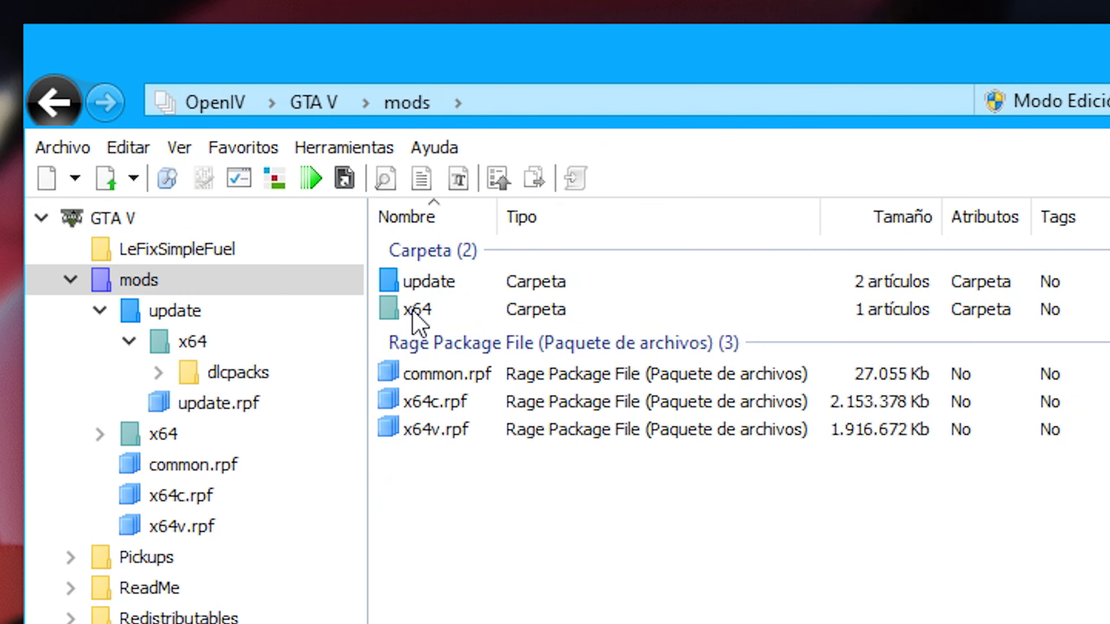
double_click(423, 282)
double_click(423, 282)
double_click(428, 298)
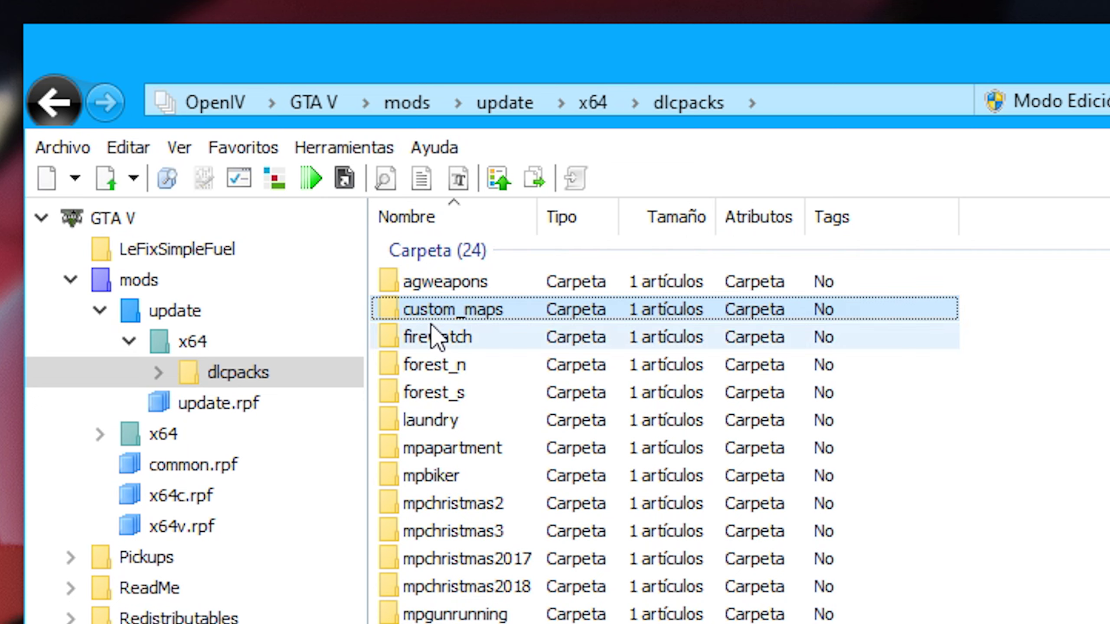
Step: Open custom_maps and its dlc.rpf, and go down through x64 and _citye to the ymap files in custom_maps.rpf
double_click(433, 310)
double_click(424, 282)
double_click(423, 282)
double_click(423, 282)
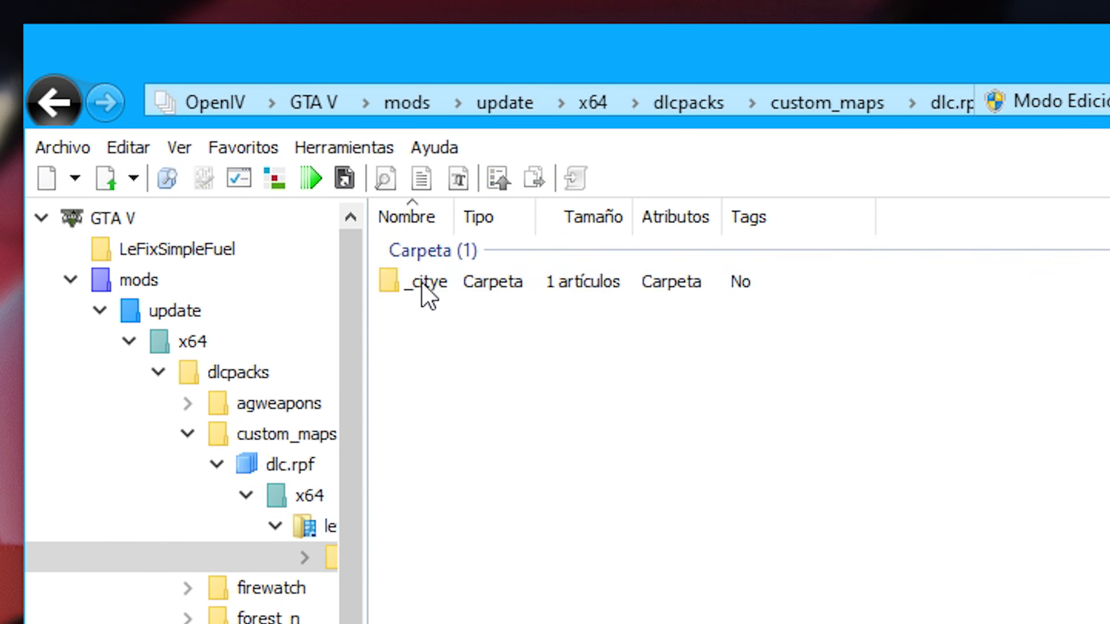
double_click(423, 282)
double_click(424, 283)
double_click(426, 284)
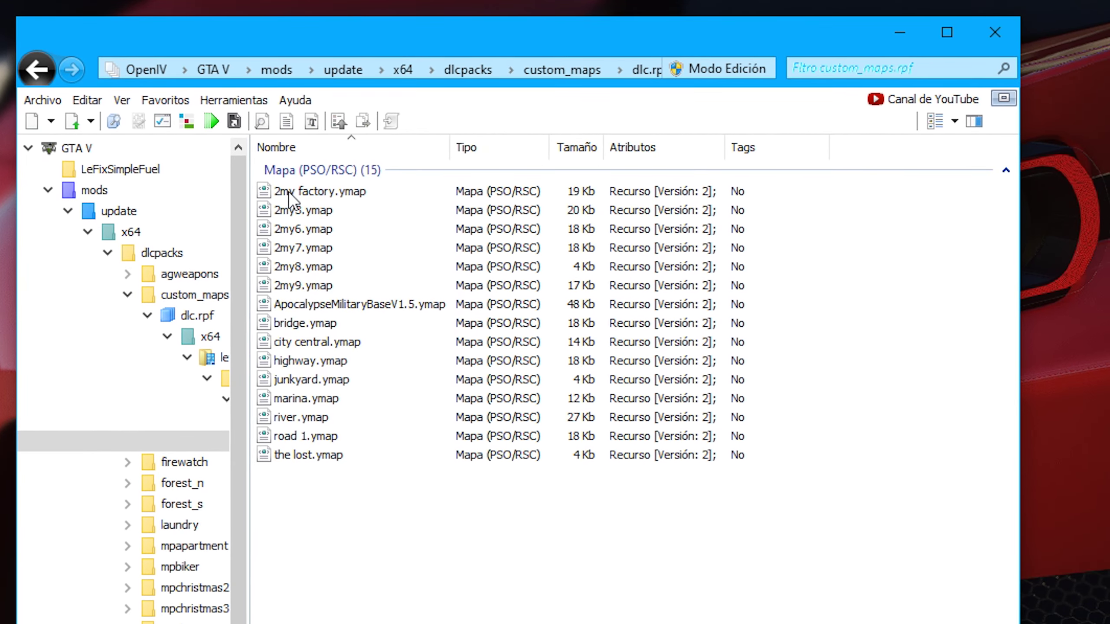
drag(303, 515, 352, 284)
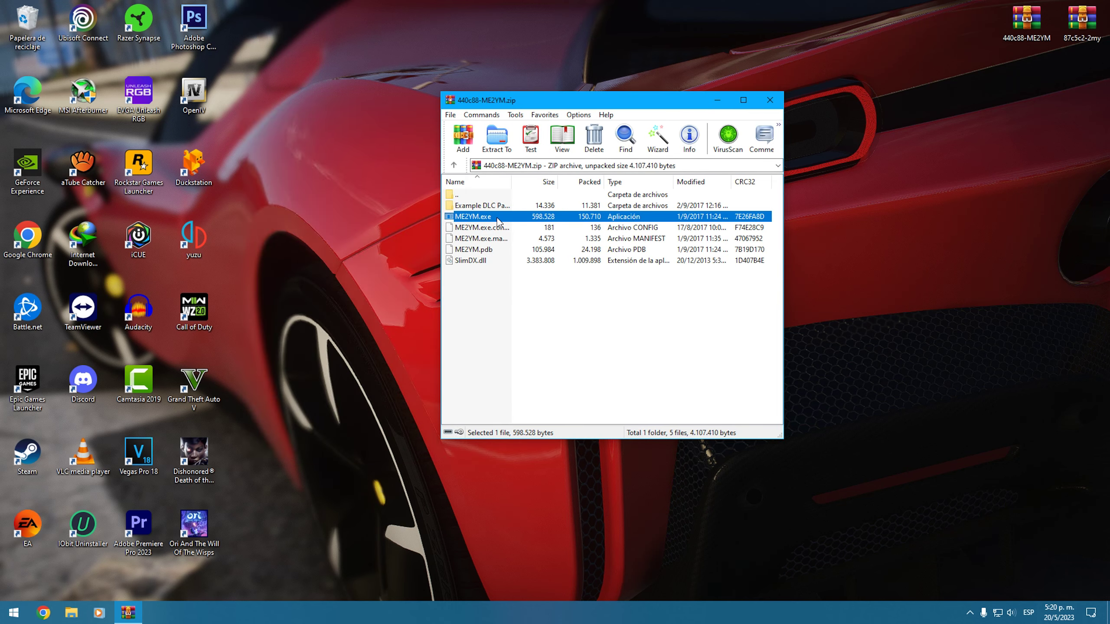
Step: Launch ME2YM.exe from the 440c88-ME2YM archive, open the 87c5c2-2my archive and rearrange the windows
double_click(498, 216)
drag(218, 95, 391, 53)
double_click(1081, 19)
drag(415, 120, 851, 183)
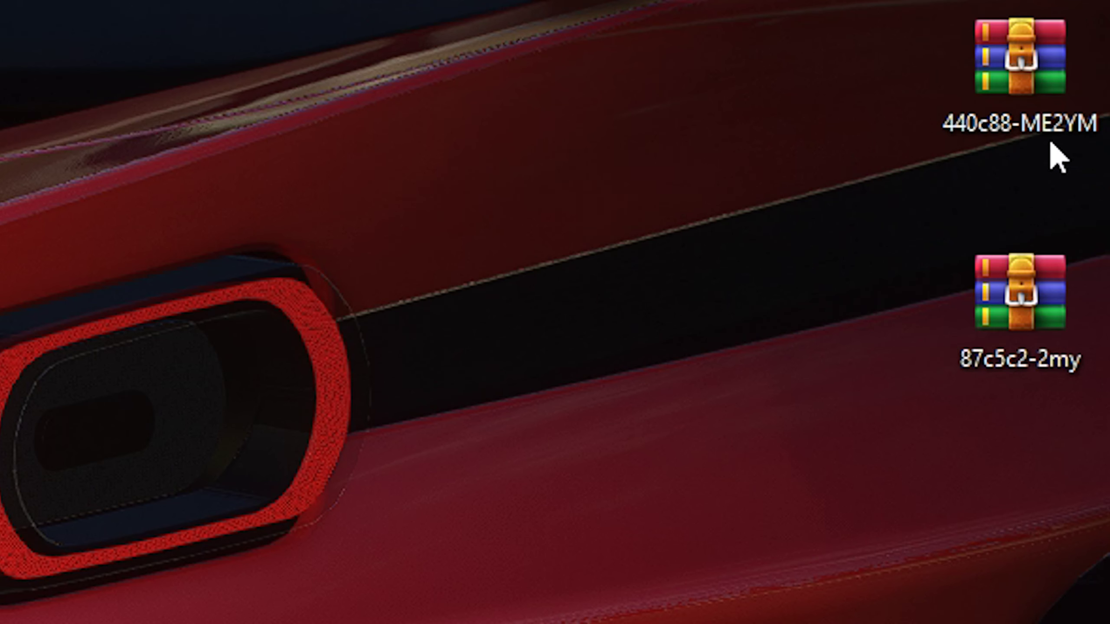
Step: Select the 87c5c2-2my map archive on the desktop
mouse_move(1026, 62)
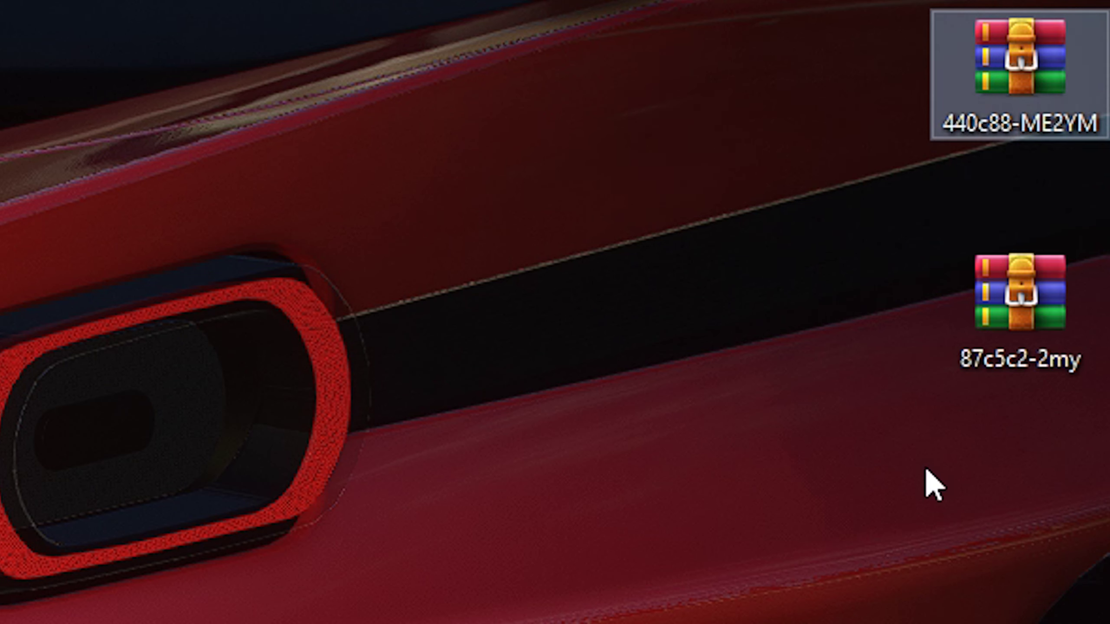
click(1030, 315)
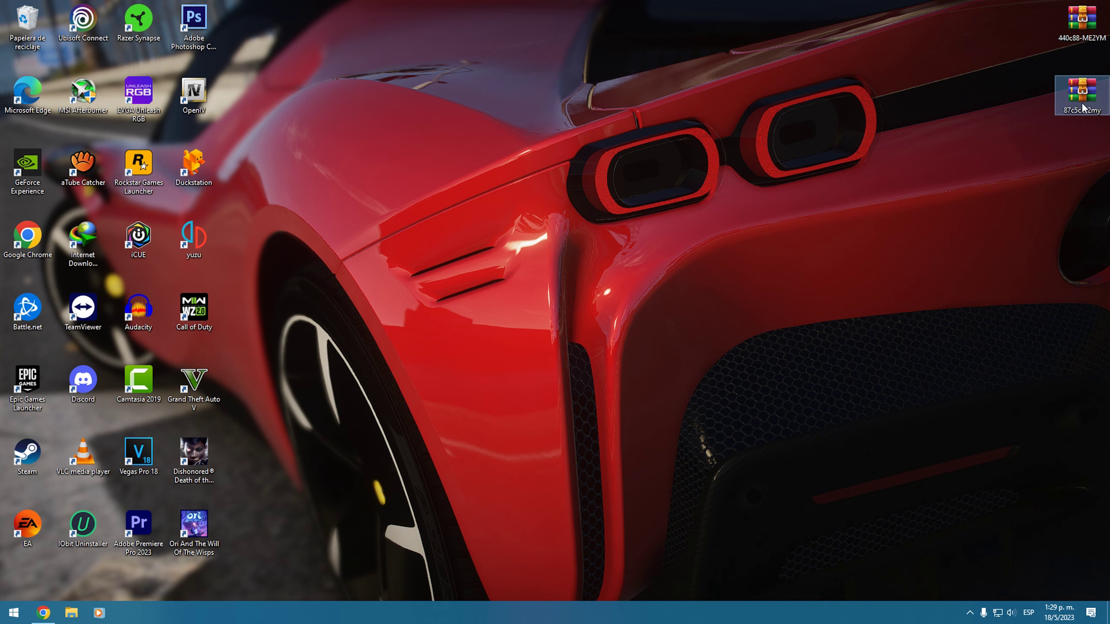
Step: Switch to Chrome, open the maps category on GTA5-Mods and browse the maps tagged Map Editor
click(38, 614)
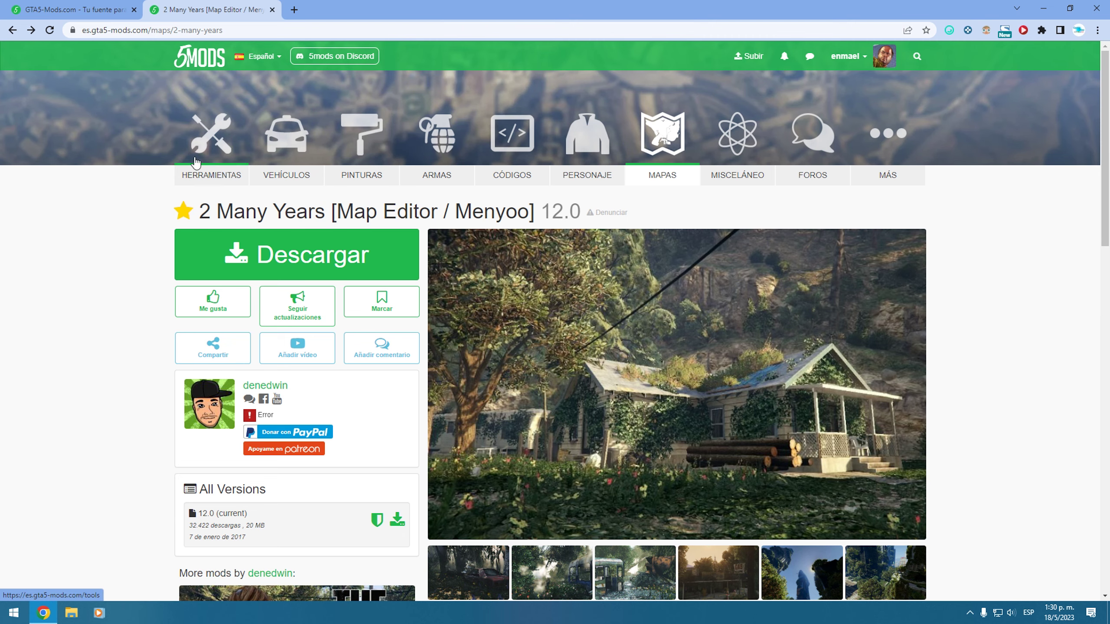
click(83, 10)
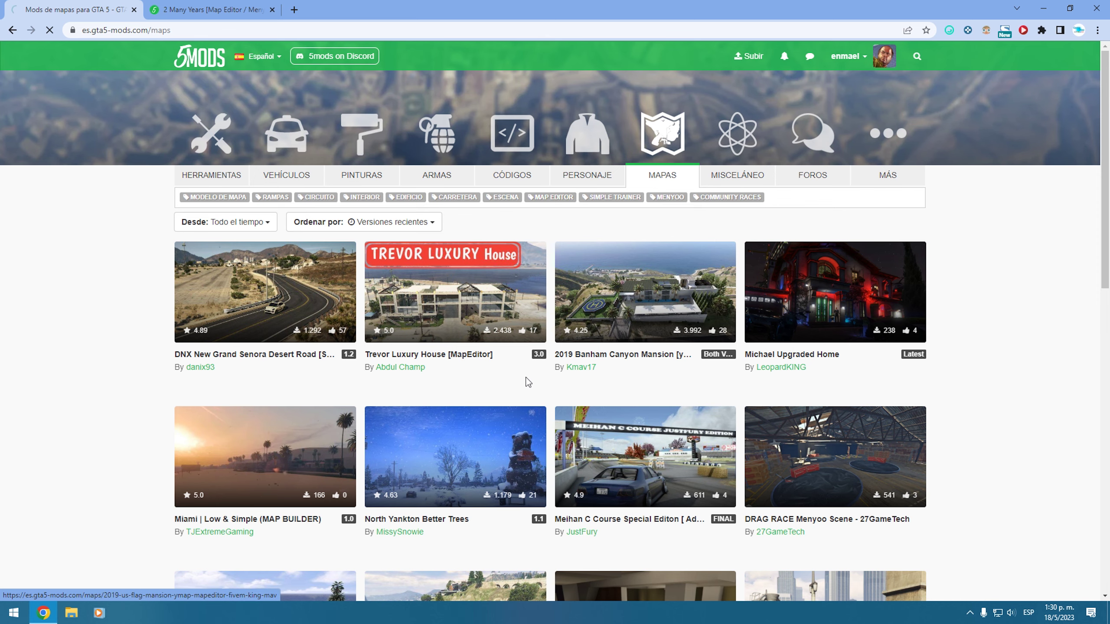
scroll(592, 420, down, 5)
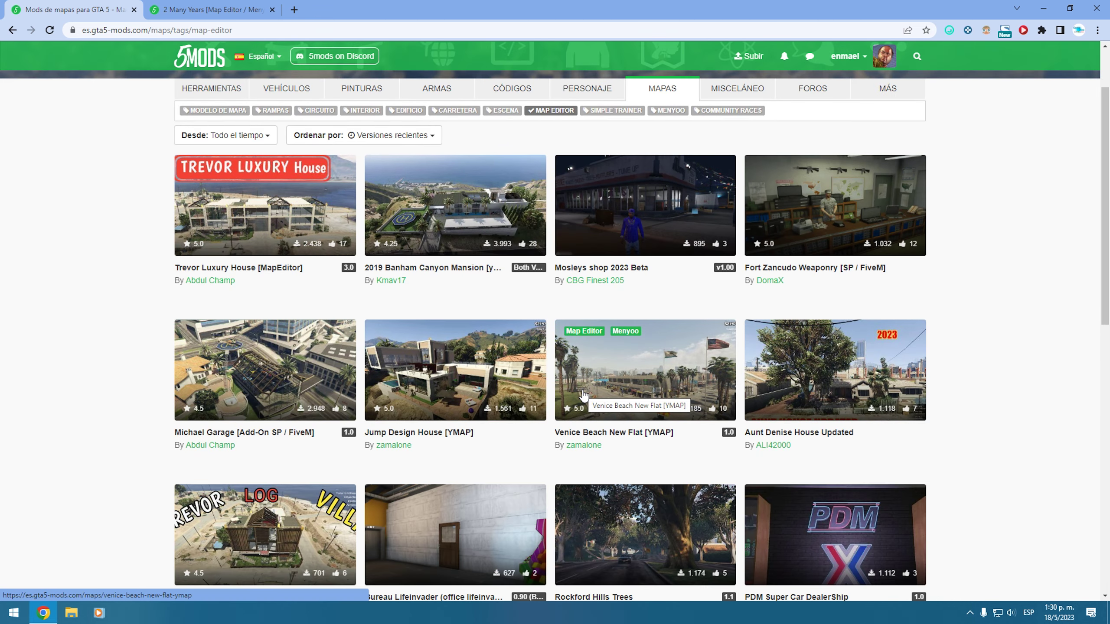
scroll(583, 395, down, 12)
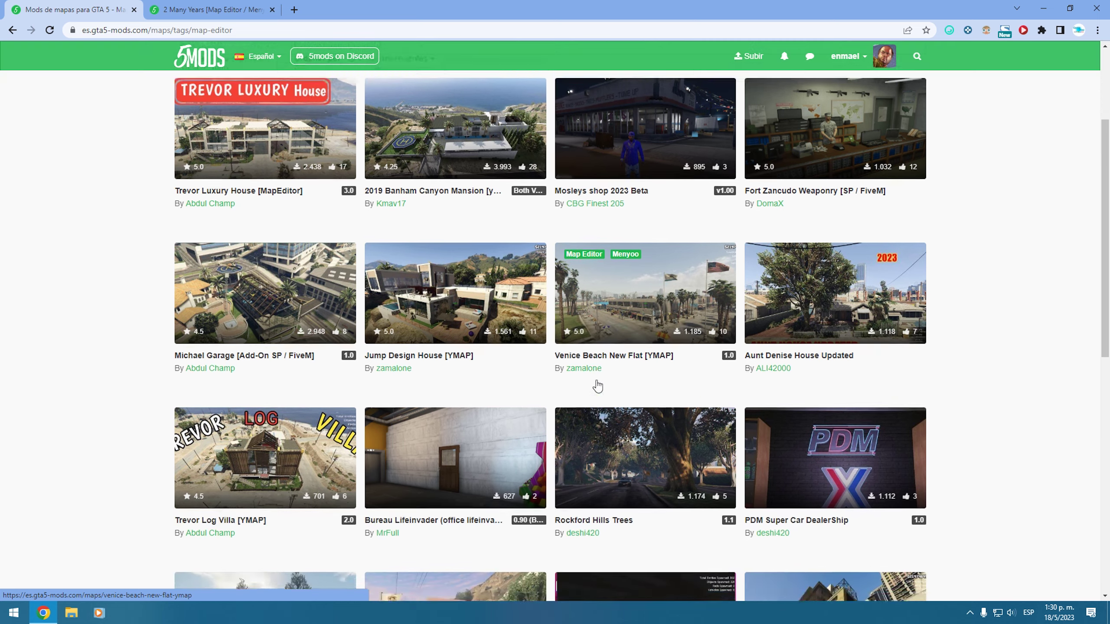
scroll(707, 344, up, 12)
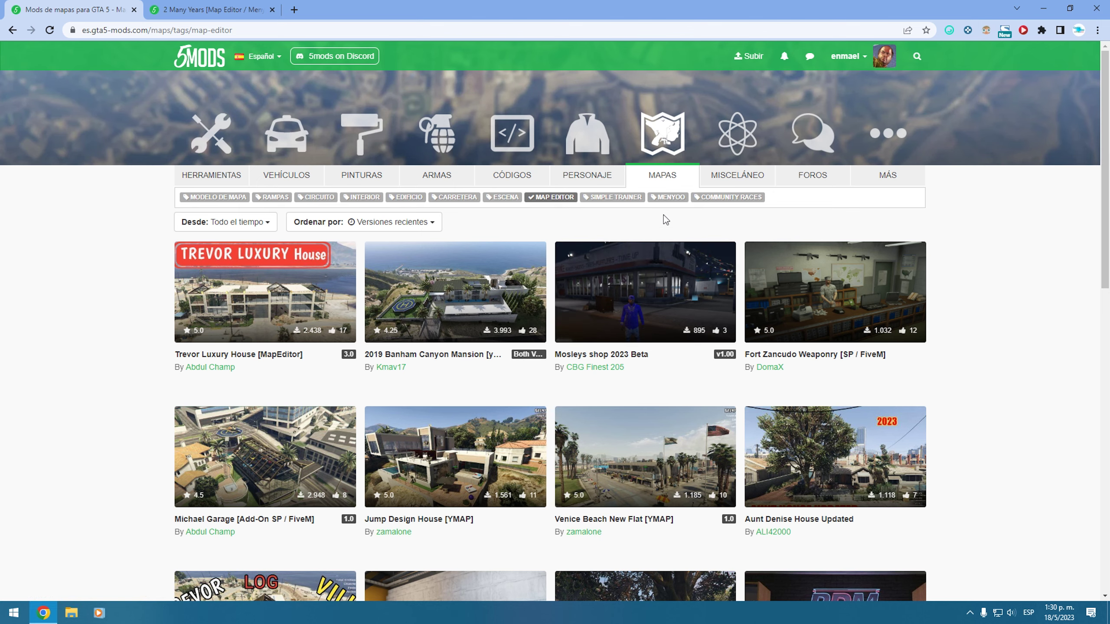
Step: Filter the maps by the Menyoo tag and browse the list
click(660, 197)
scroll(629, 321, down, 8)
scroll(625, 333, down, 10)
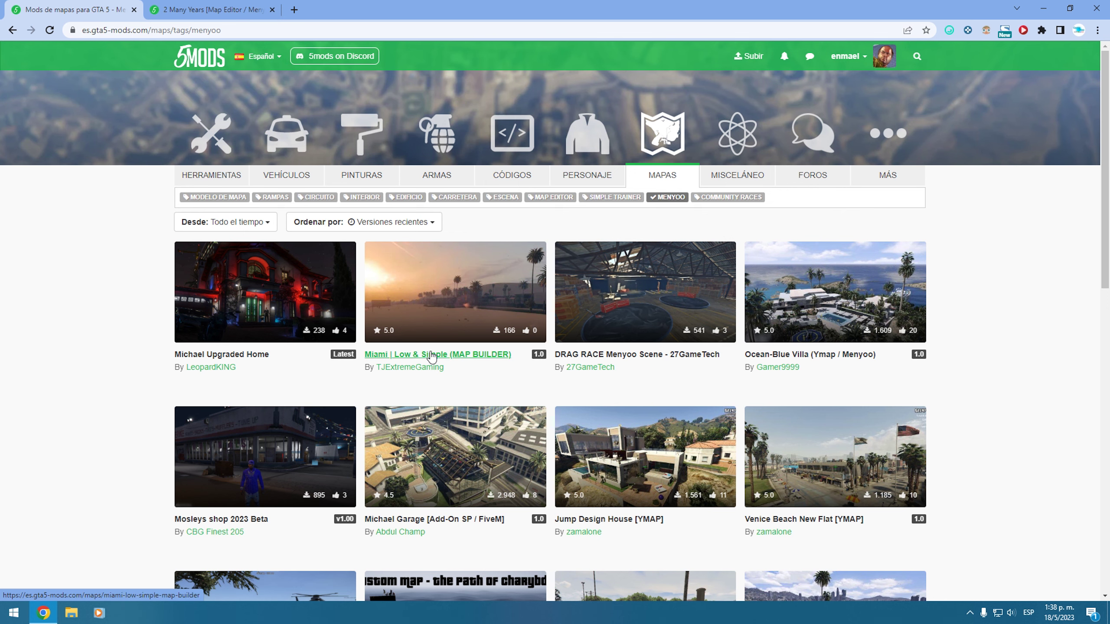
Step: Open the "Miami | Low & Simple (MAP BUILDER)" map page and examine the installation instructions in its description, highlighting them
click(459, 298)
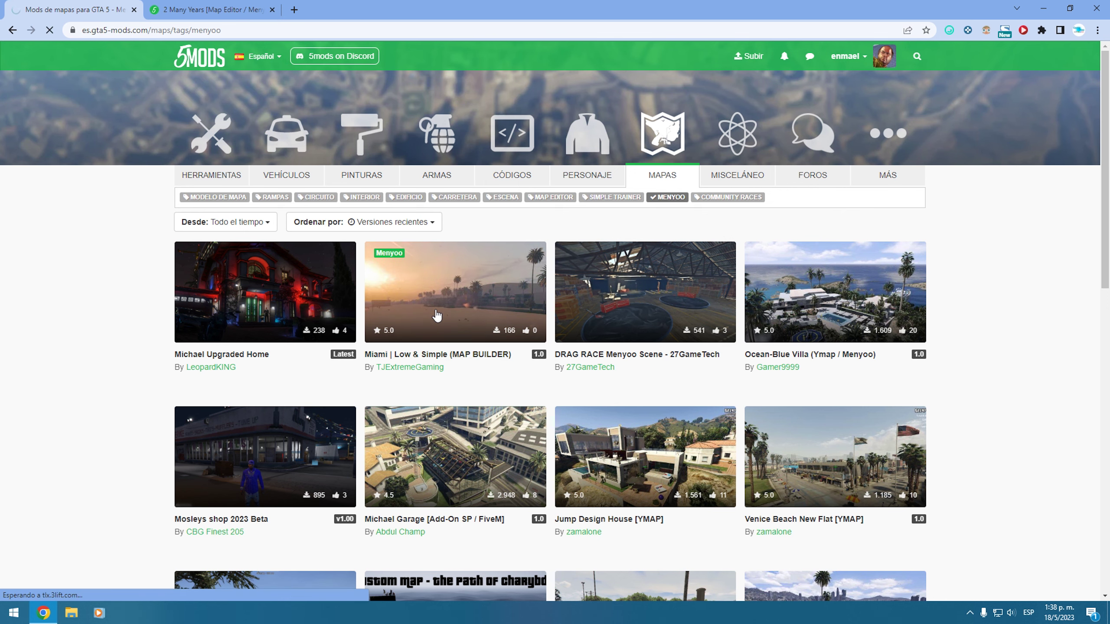
drag(1107, 140, 1107, 350)
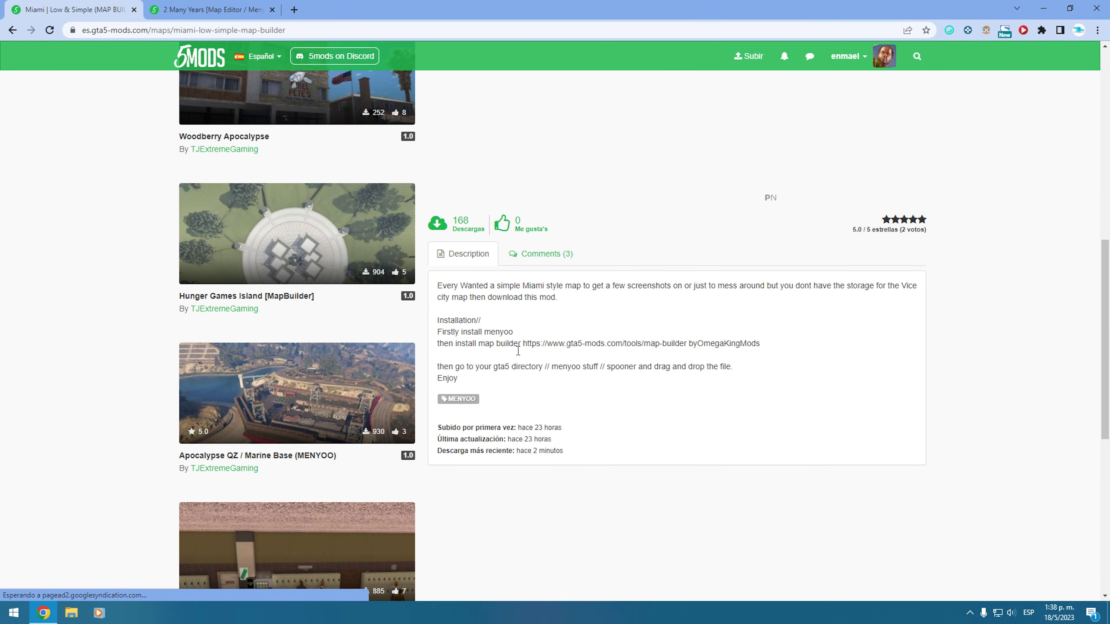
scroll(640, 416, up, 6)
triple_click(523, 410)
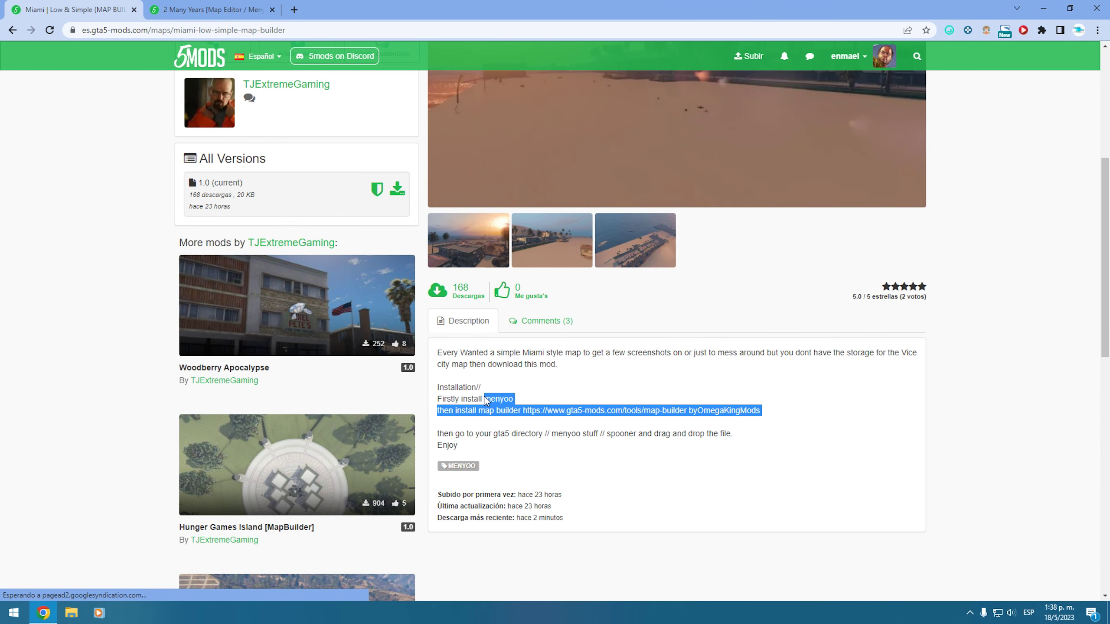
mouse_move(524, 410)
mouse_down()
mouse_move(608, 426)
mouse_move(465, 410)
mouse_move(525, 412)
mouse_up()
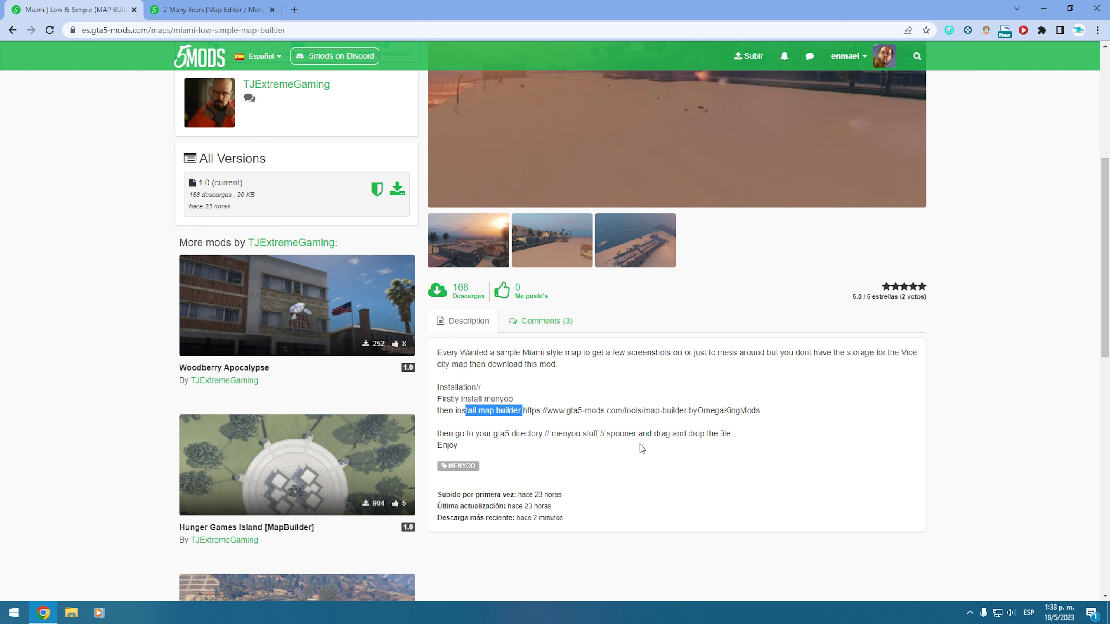
drag(640, 444, 489, 370)
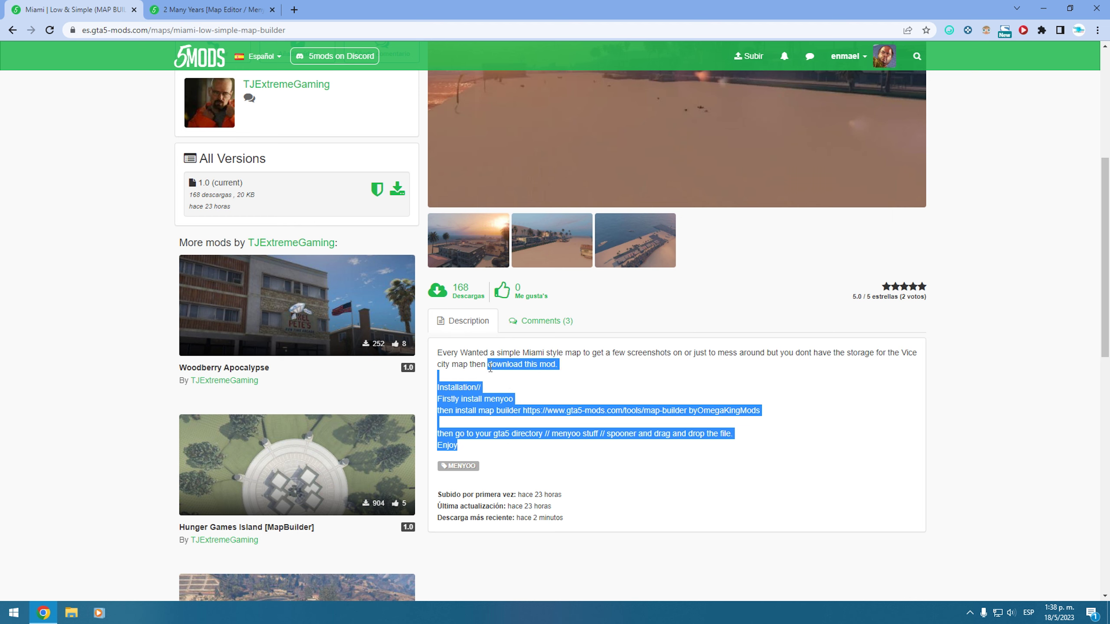
scroll(507, 397, up, 2)
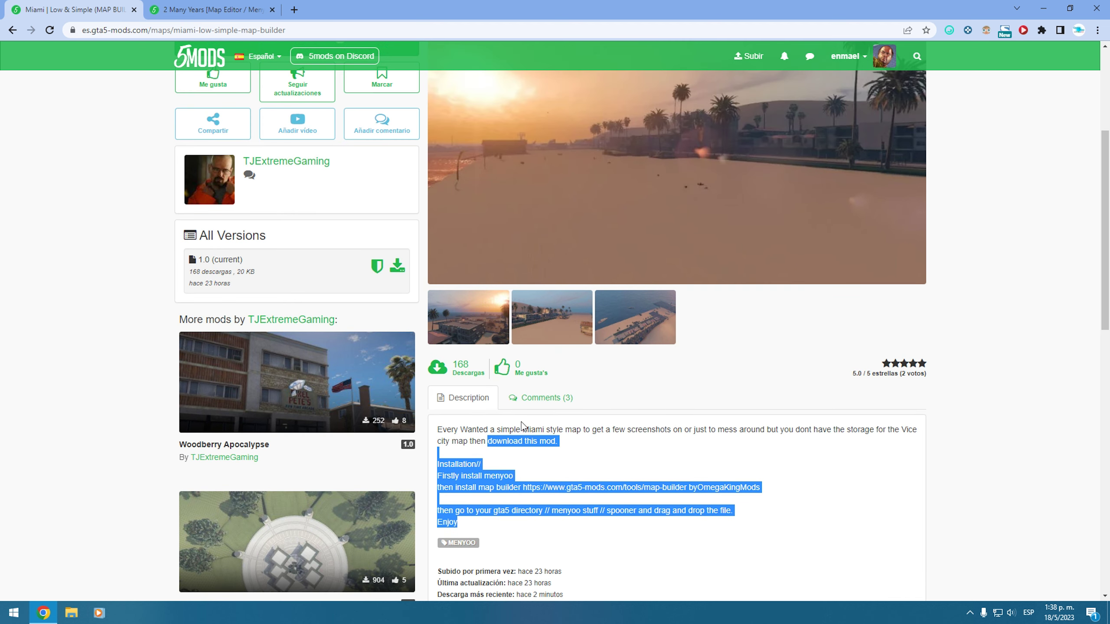
scroll(521, 426, down, 2)
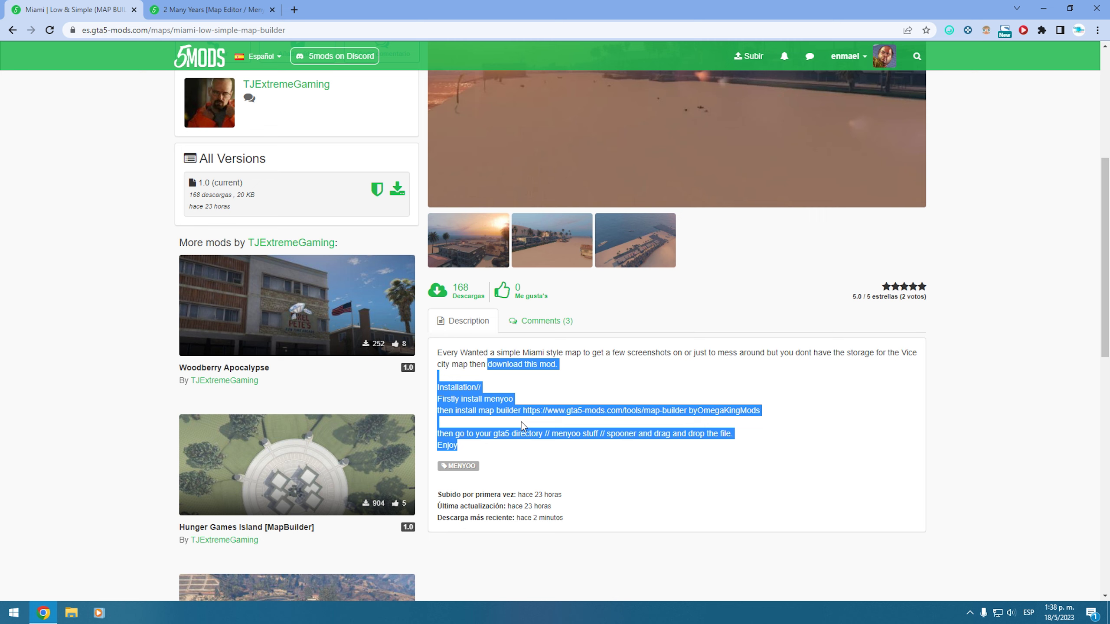